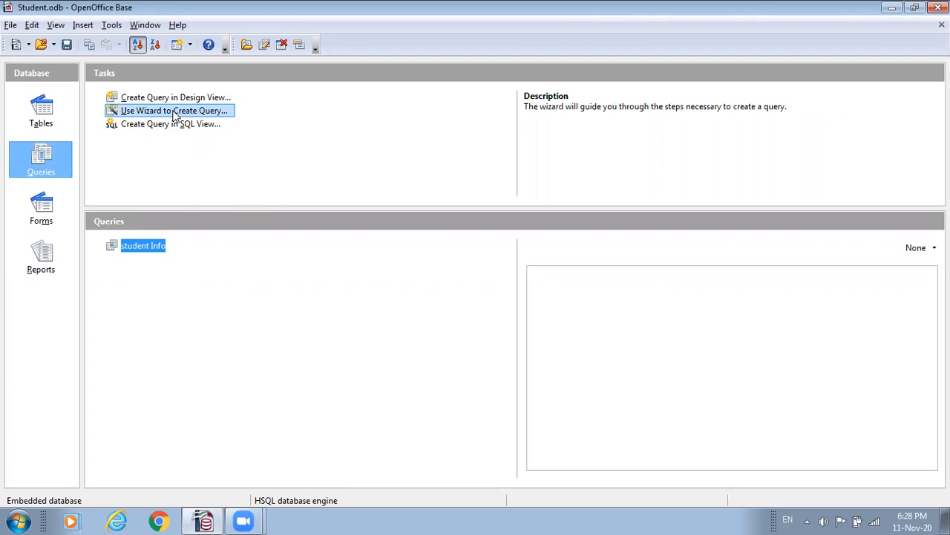
- Start a query with the wizard and add the Roll No and Student Name fields from the Studentrecord table
{"action": "left_click", "coordinate": [207, 116]}
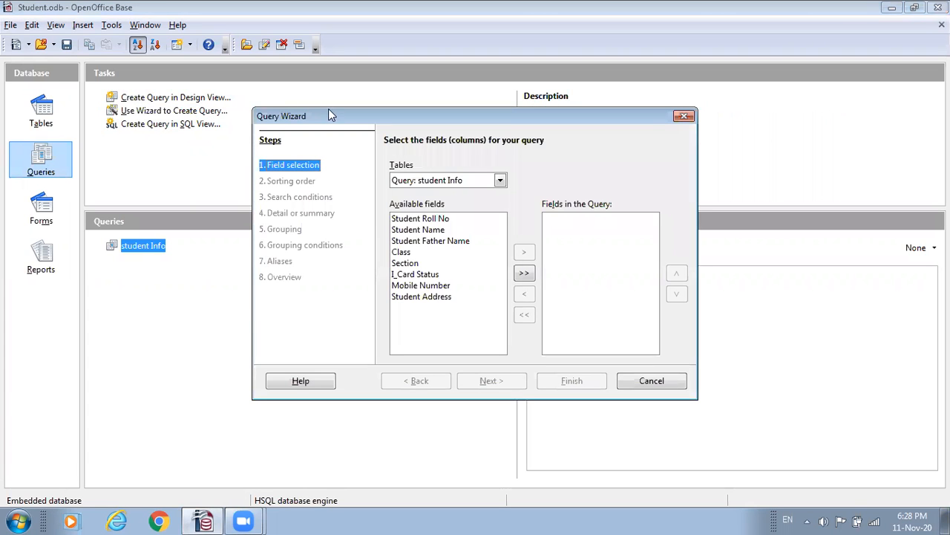
{"action": "left_click_drag", "start_coordinate": [355, 114], "coordinate": [317, 80]}
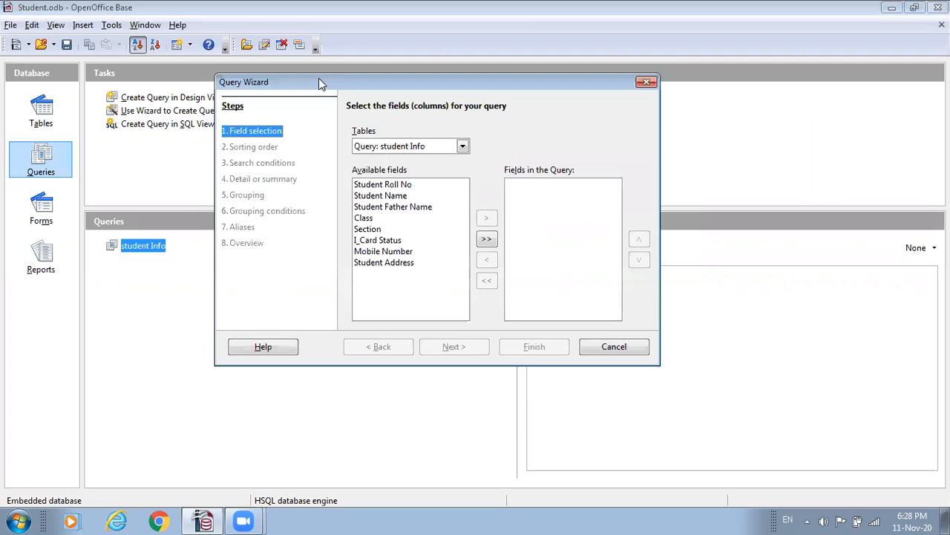
{"action": "left_click", "coordinate": [462, 148]}
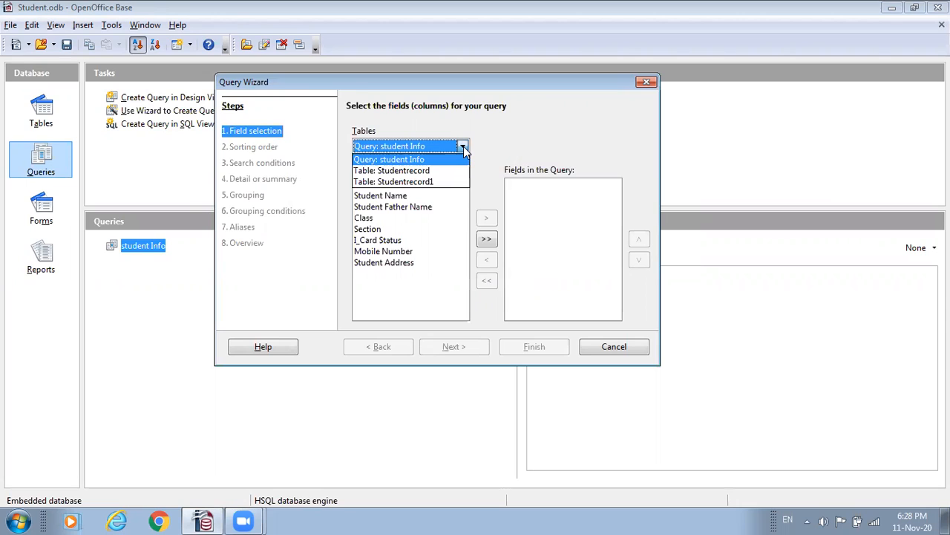
{"action": "left_click", "coordinate": [406, 172]}
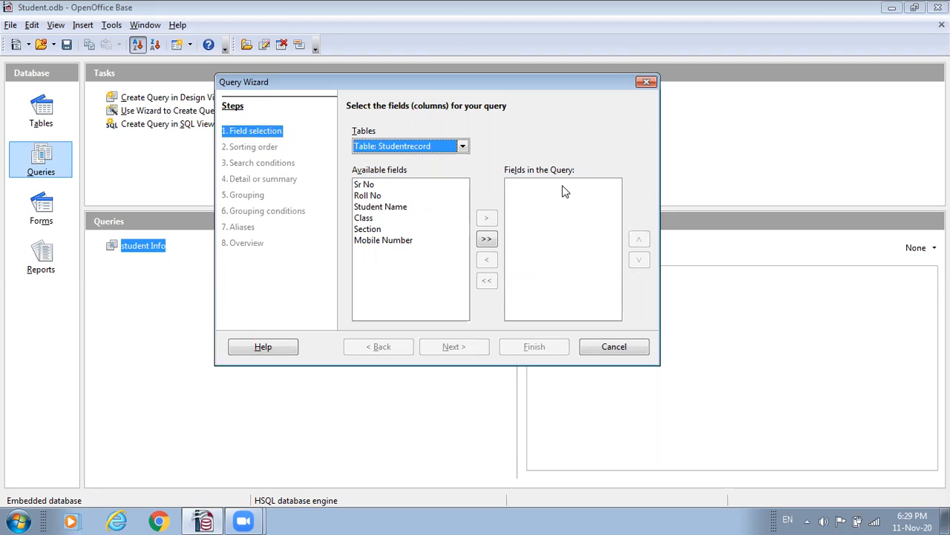
{"action": "left_click", "coordinate": [371, 198]}
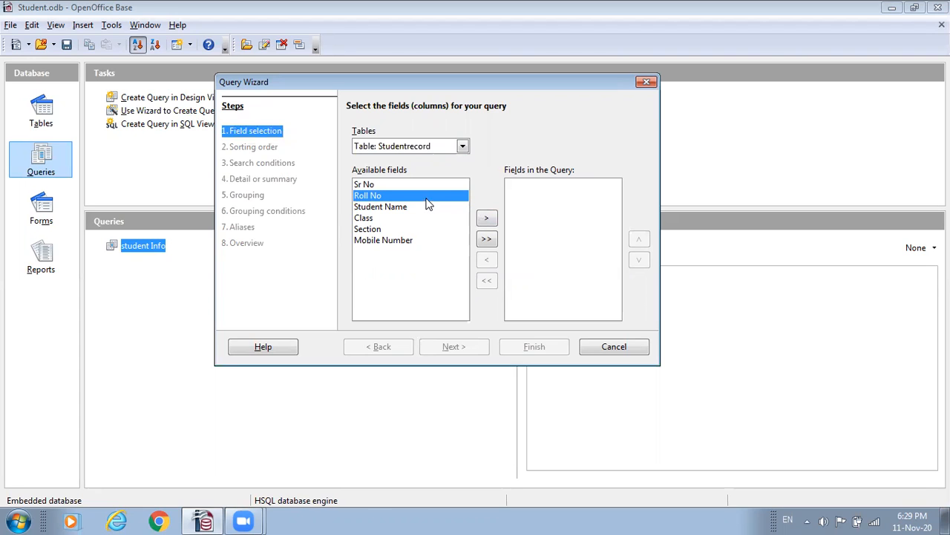
{"action": "left_click", "coordinate": [487, 220]}
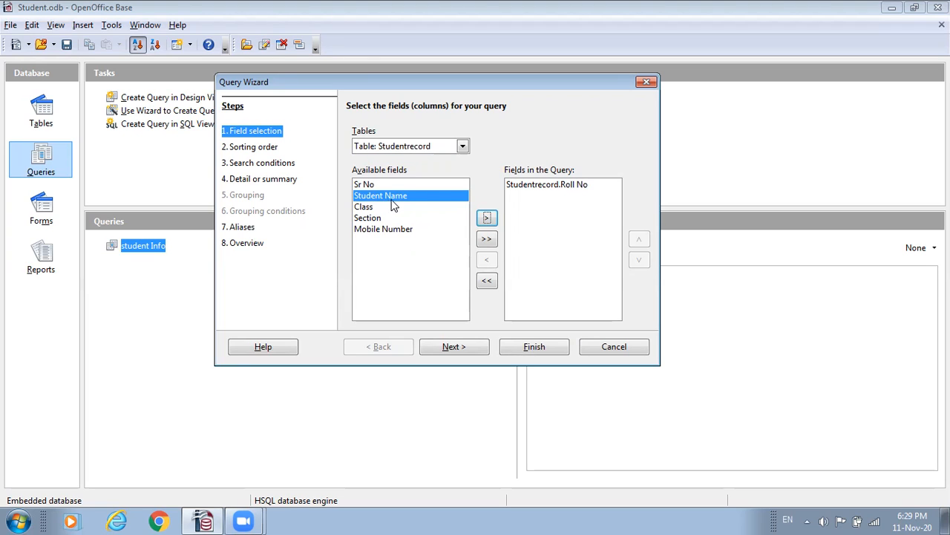
{"action": "left_click", "coordinate": [488, 219]}
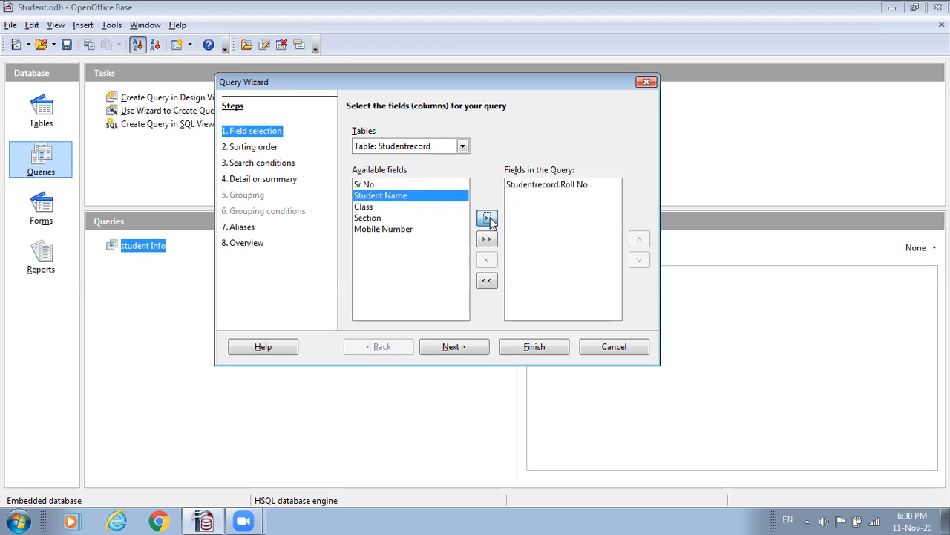
- Add the Father Name field from the Studentrecord1 table to the query
{"action": "left_click", "coordinate": [462, 146]}
{"action": "left_click", "coordinate": [437, 182]}
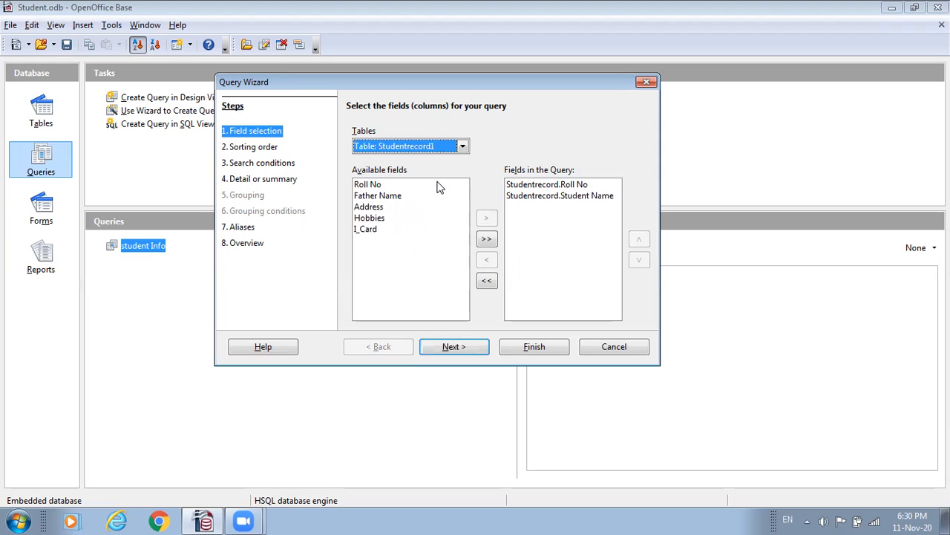
{"action": "left_click", "coordinate": [393, 197]}
{"action": "left_click", "coordinate": [486, 218]}
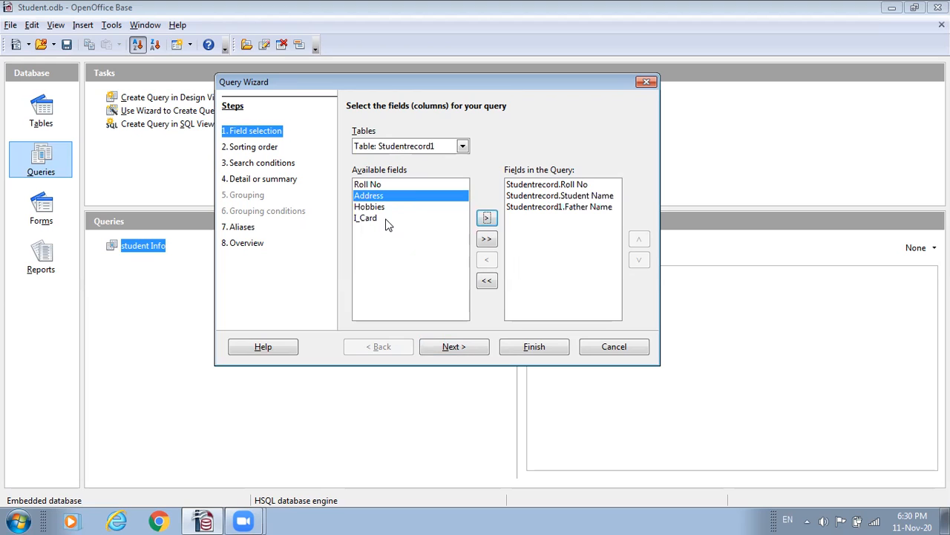
- Add the Class and Section fields from the Studentrecord table to the query together
{"action": "left_click", "coordinate": [462, 146]}
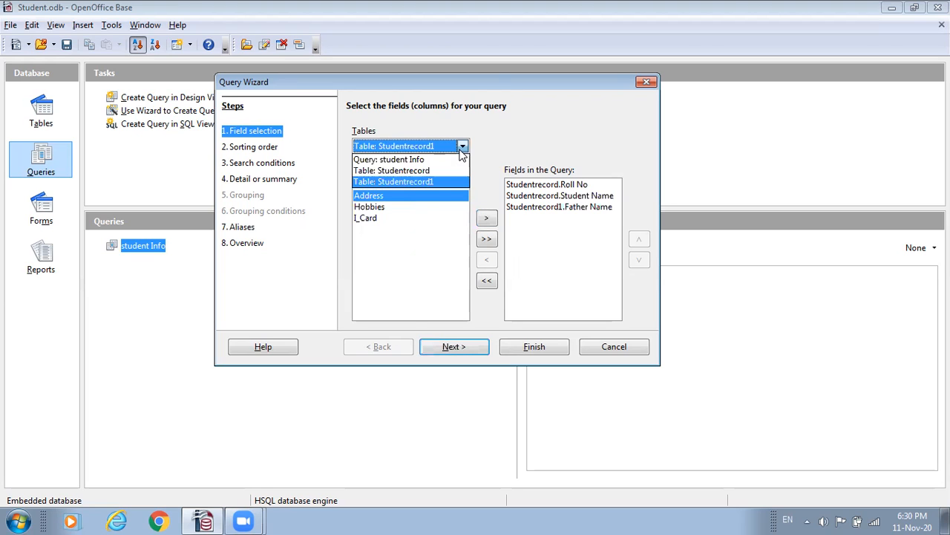
{"action": "left_click", "coordinate": [440, 172]}
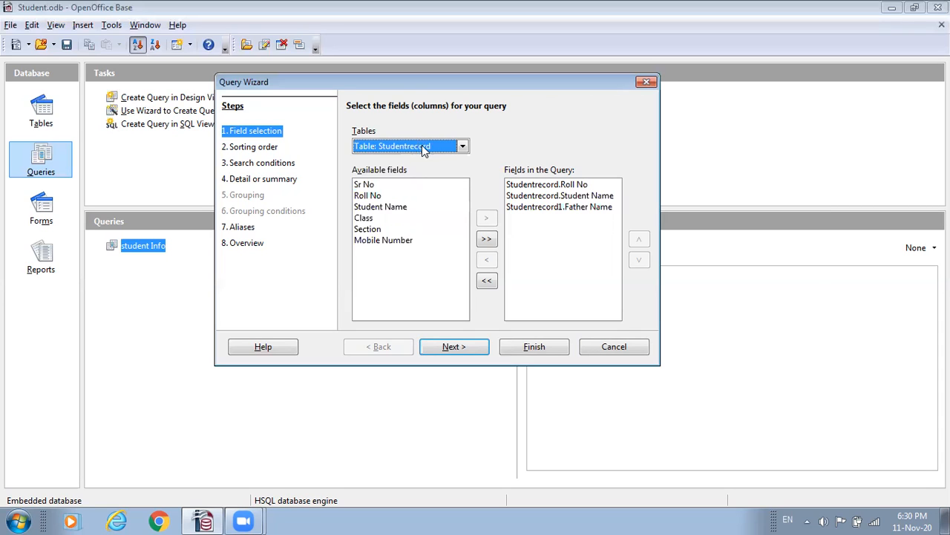
{"action": "left_click", "coordinate": [367, 217]}
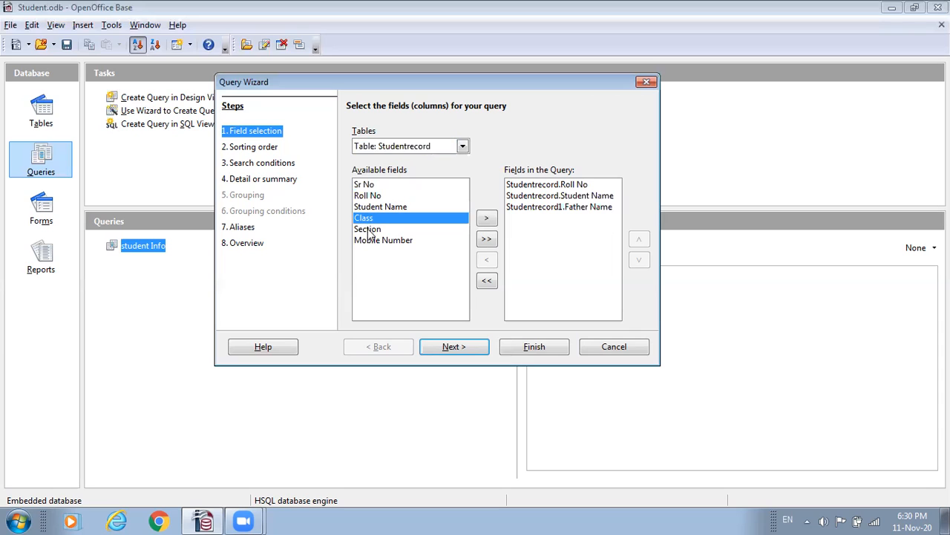
{"action": "left_click", "coordinate": [368, 230], "text": "ctrl"}
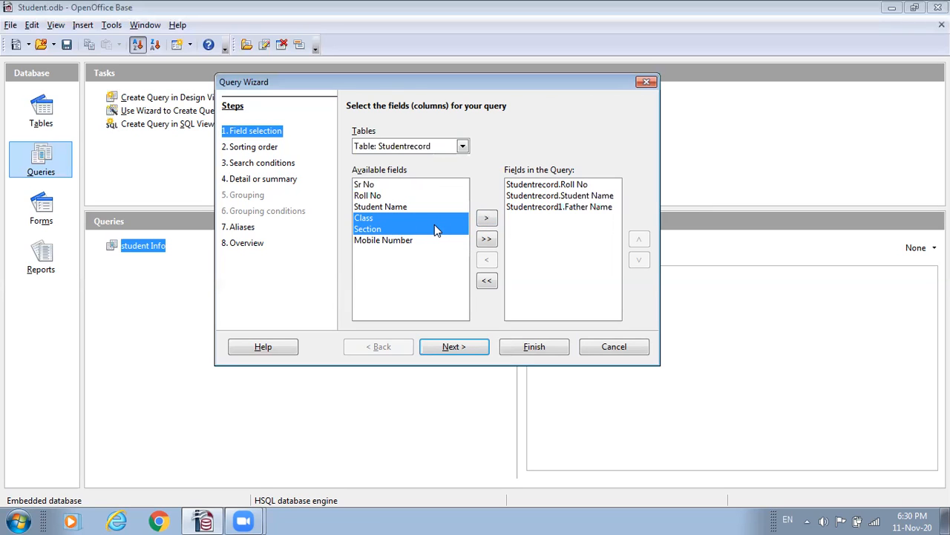
{"action": "left_click", "coordinate": [486, 220]}
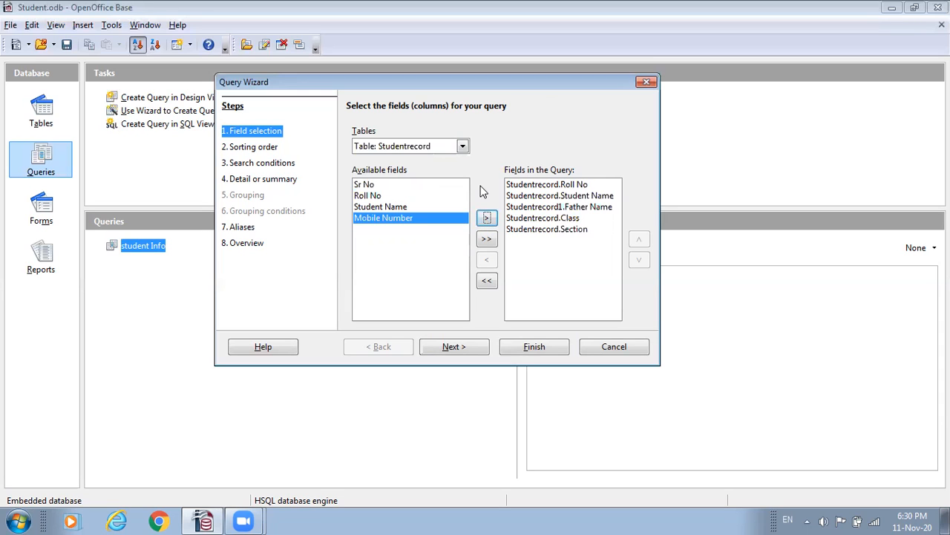
- Add the I_Card field from the Studentrecord1 table to the query
{"action": "left_click", "coordinate": [461, 146]}
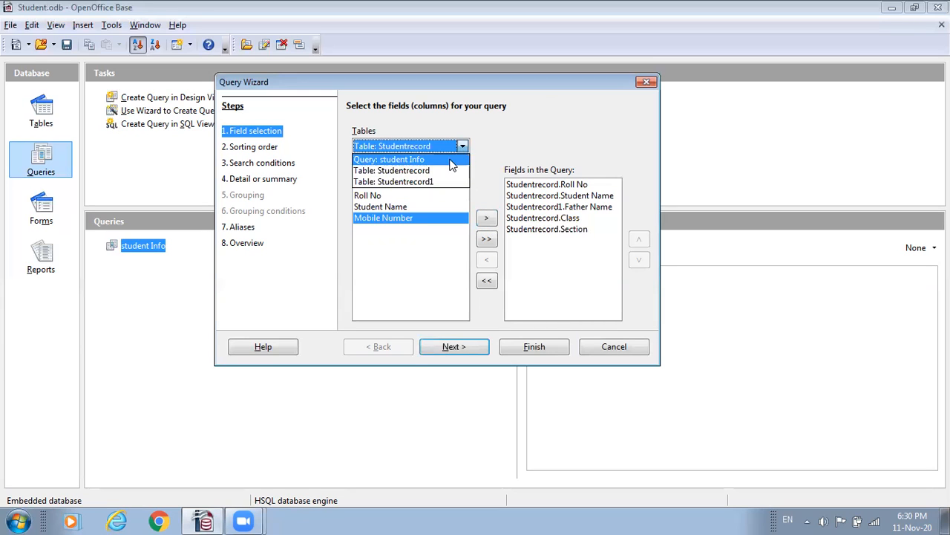
{"action": "left_click", "coordinate": [437, 182]}
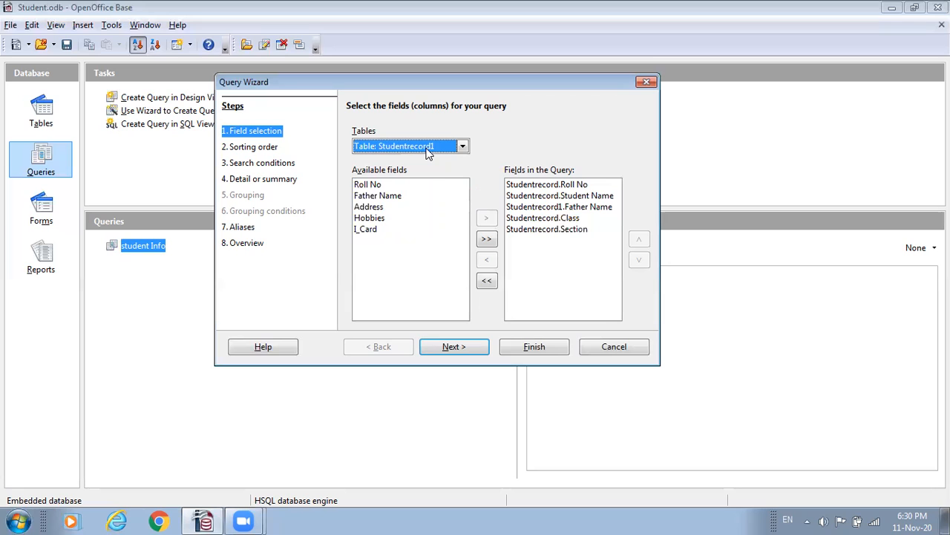
{"action": "left_click", "coordinate": [374, 231]}
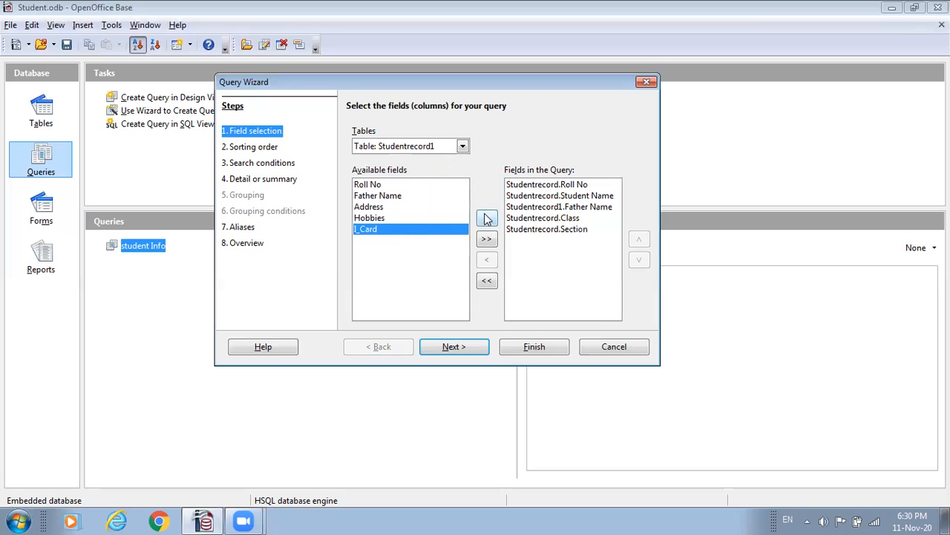
{"action": "left_click", "coordinate": [487, 220]}
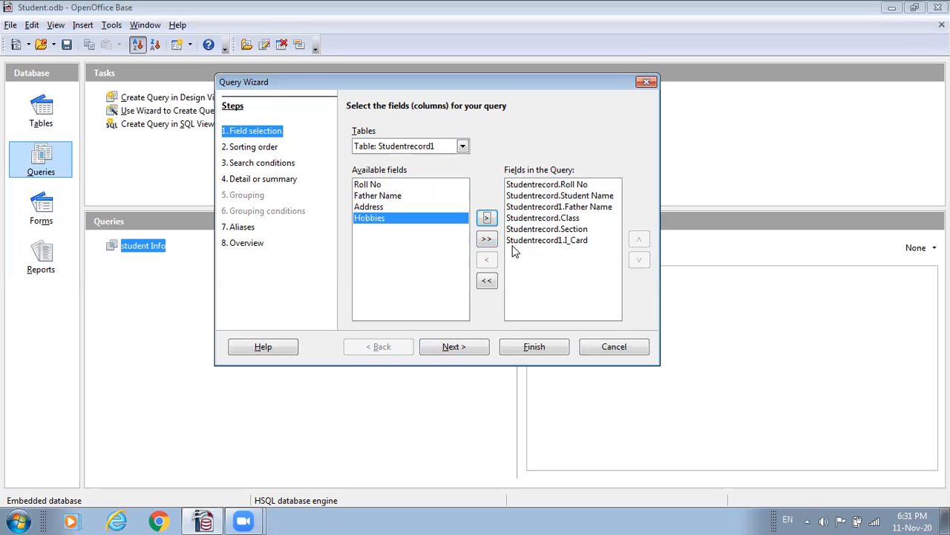
- Set the query's sorting order to Studentrecord.Section, descending, with no secondary sort field
{"action": "left_click", "coordinate": [451, 348]}
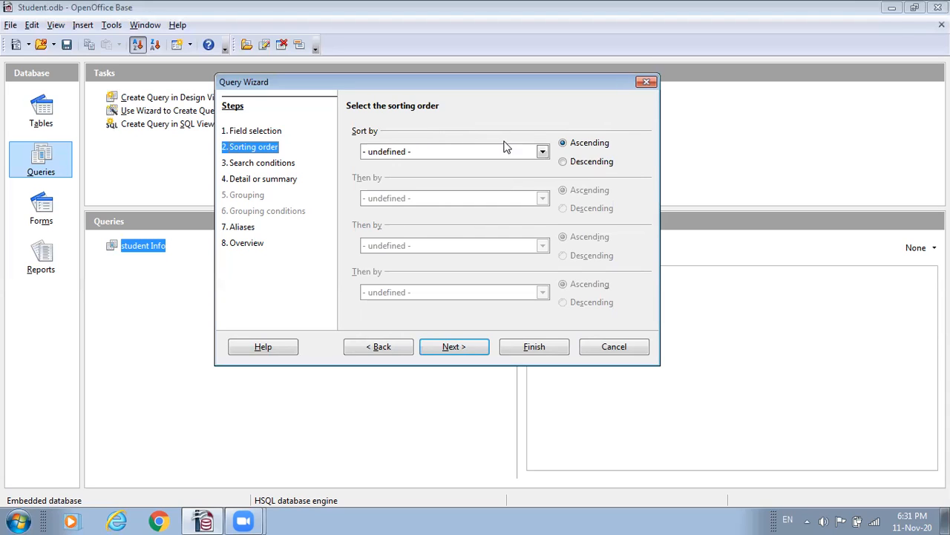
{"action": "left_click", "coordinate": [543, 153]}
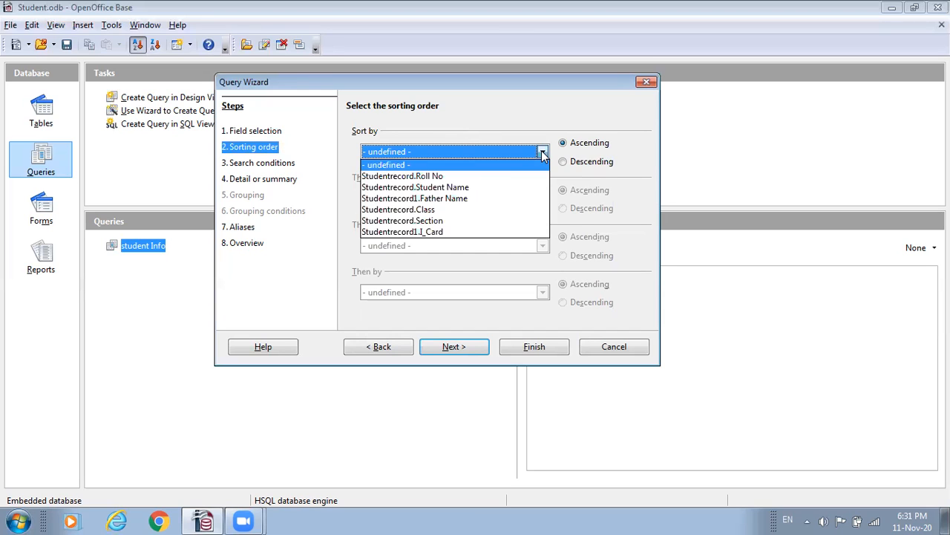
{"action": "left_click", "coordinate": [444, 219]}
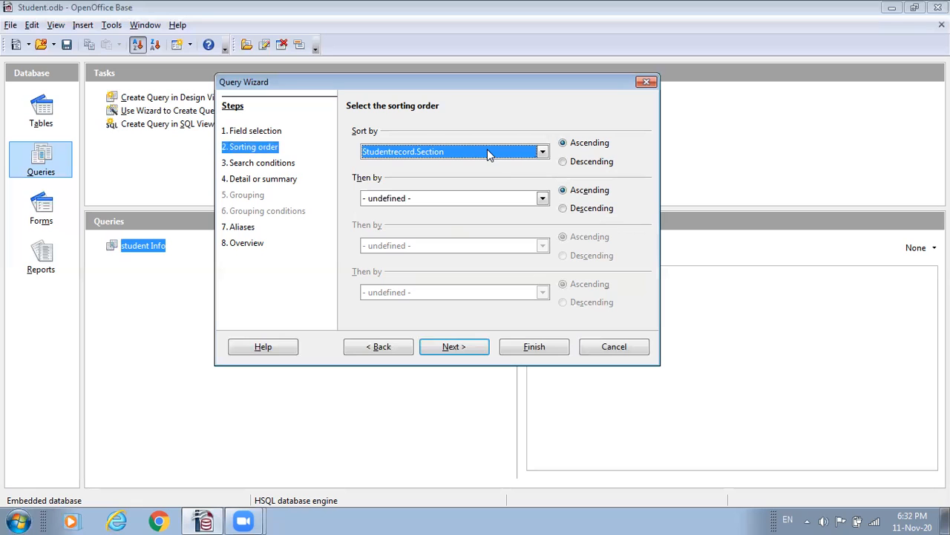
{"action": "left_click", "coordinate": [563, 162]}
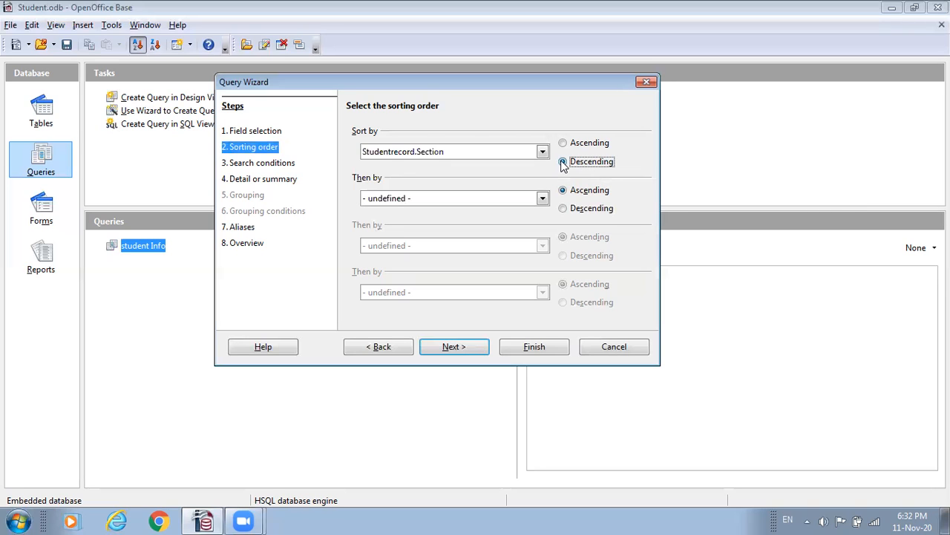
{"action": "left_click", "coordinate": [563, 162]}
{"action": "left_click", "coordinate": [543, 199]}
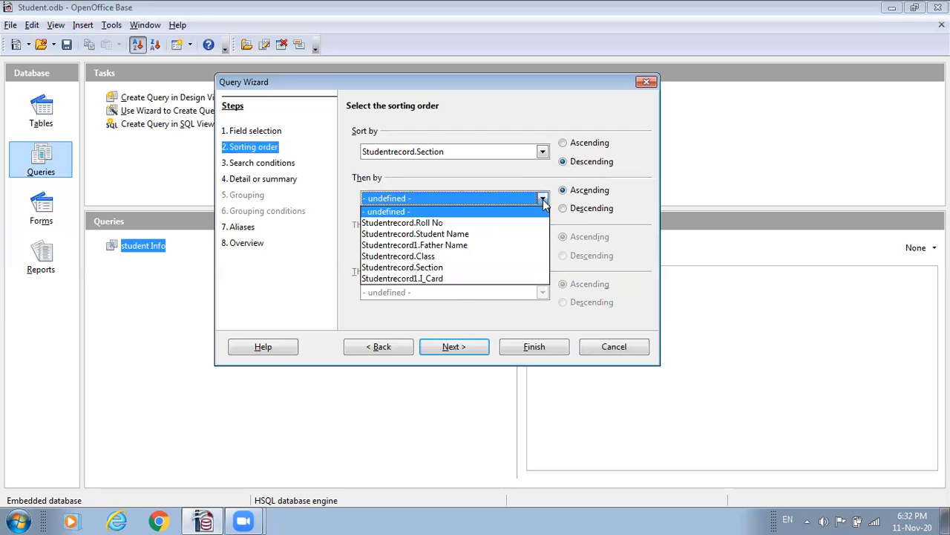
{"action": "left_click", "coordinate": [527, 184]}
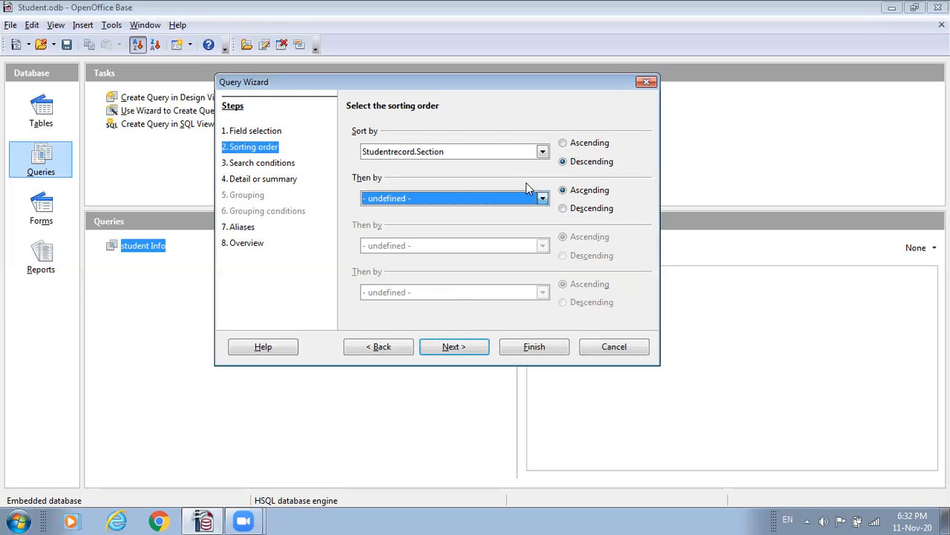
- Define the first search condition so that Studentrecord1.I_Card is equal to "Issued"
{"action": "left_click", "coordinate": [470, 350]}
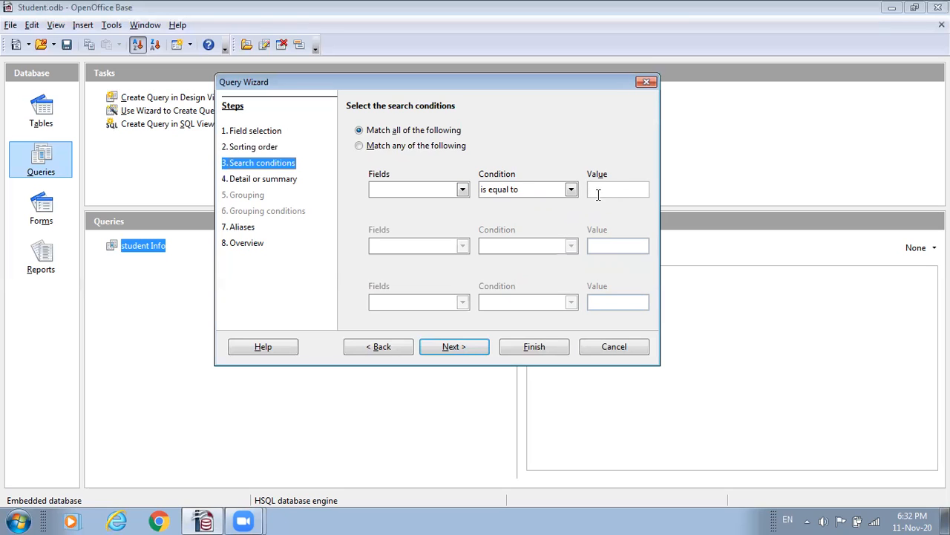
{"action": "left_click", "coordinate": [463, 190]}
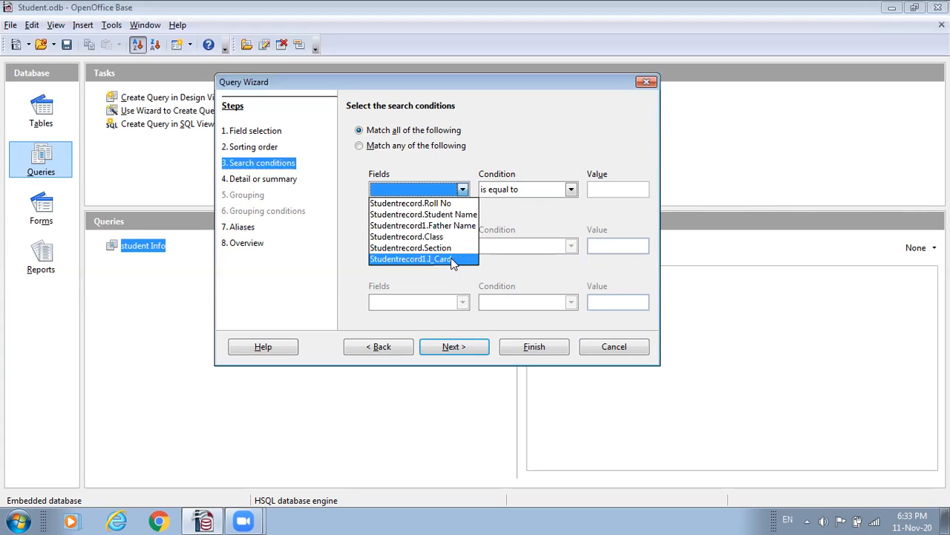
{"action": "left_click", "coordinate": [451, 259]}
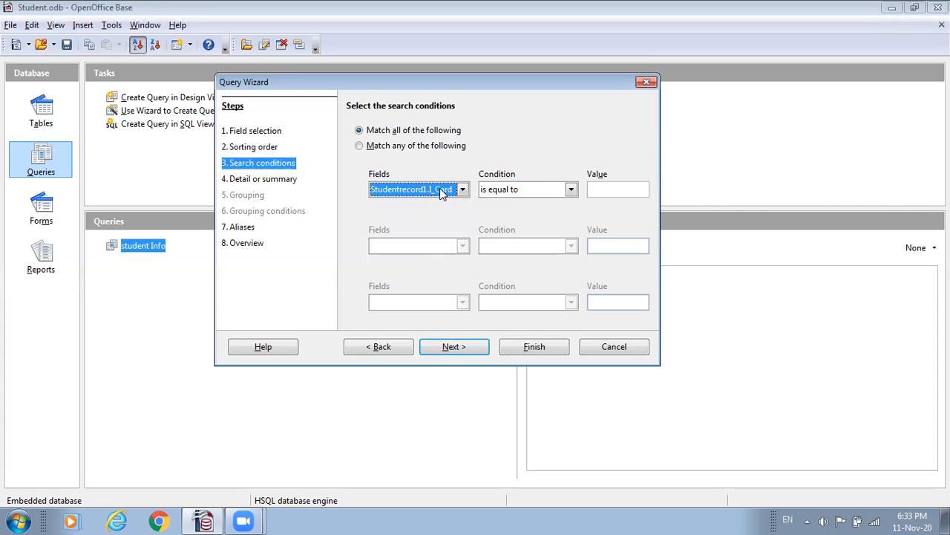
{"action": "left_click", "coordinate": [572, 189]}
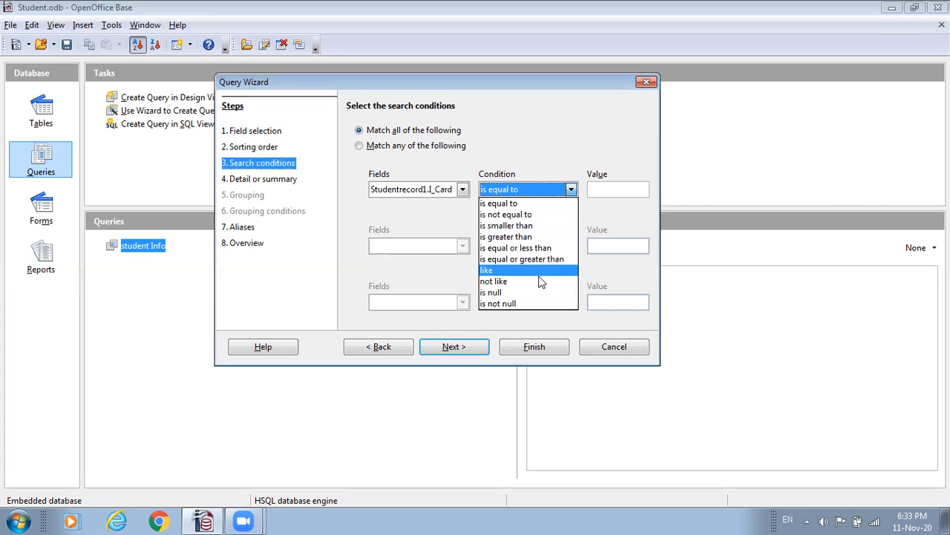
{"action": "left_click", "coordinate": [573, 189]}
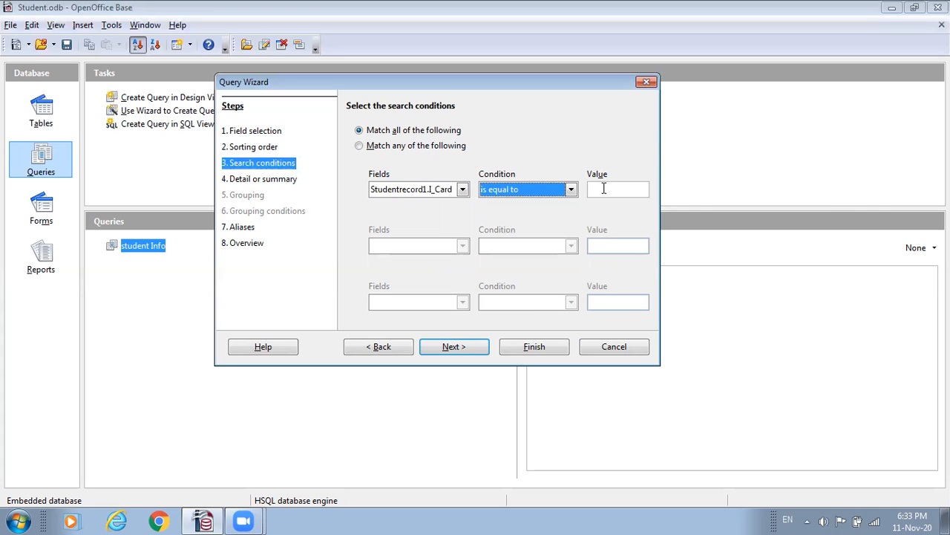
{"action": "left_click", "coordinate": [604, 188]}
{"action": "type", "text": "'"}
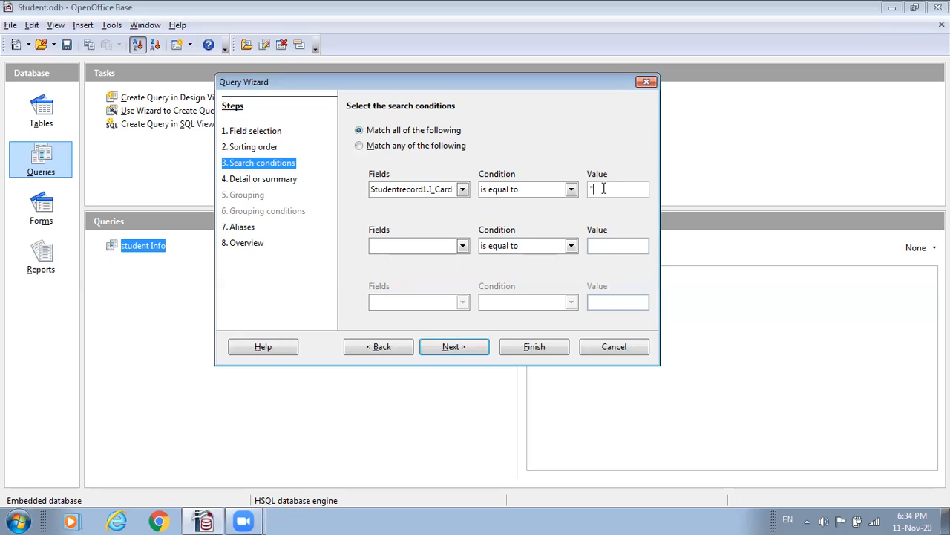
{"action": "type", "text": "Issued"}
- Define a second search condition so that Studentrecord.Section is equal to "D"
{"action": "left_click", "coordinate": [462, 247]}
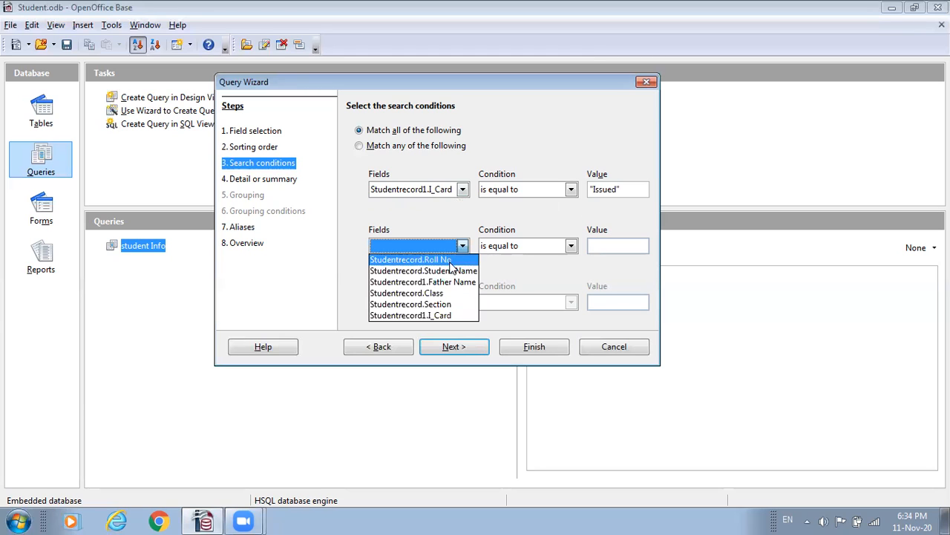
{"action": "left_click", "coordinate": [449, 227]}
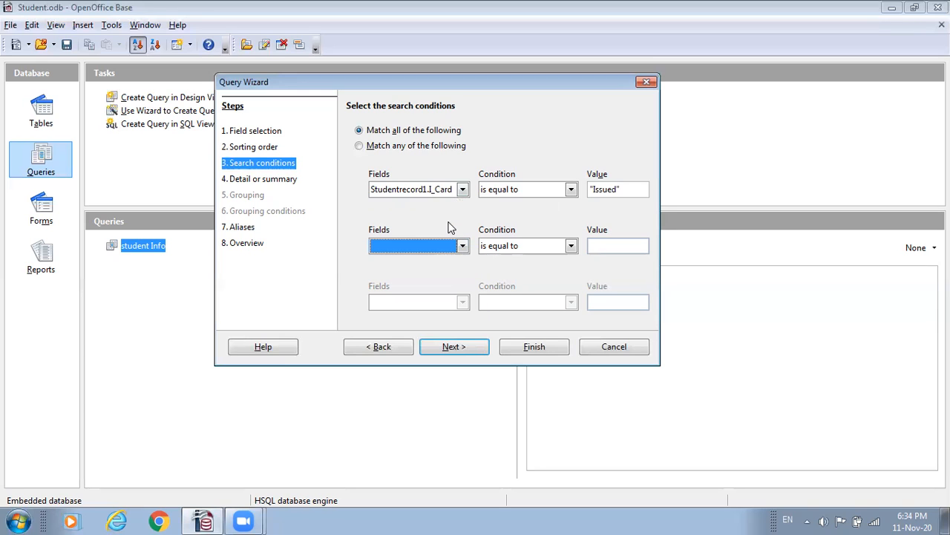
{"action": "left_click", "coordinate": [461, 247]}
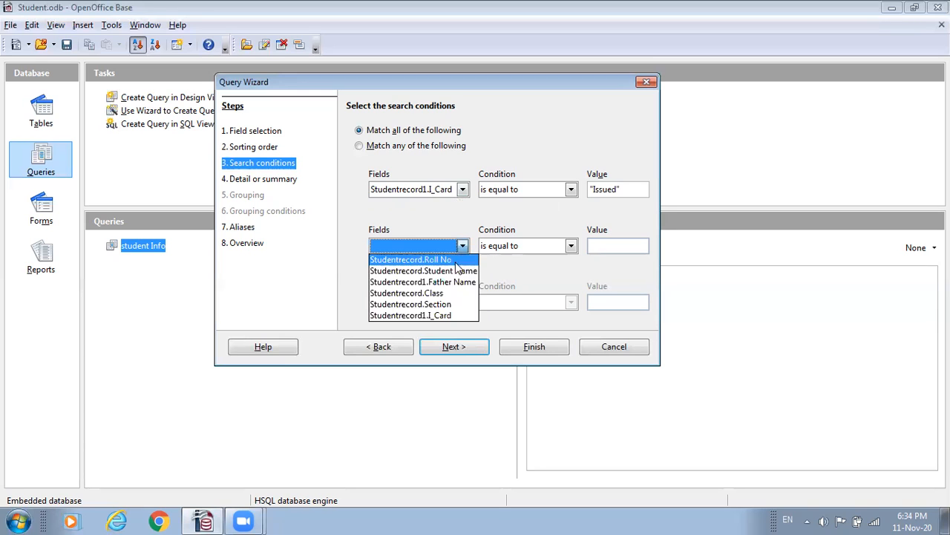
{"action": "left_click", "coordinate": [447, 305]}
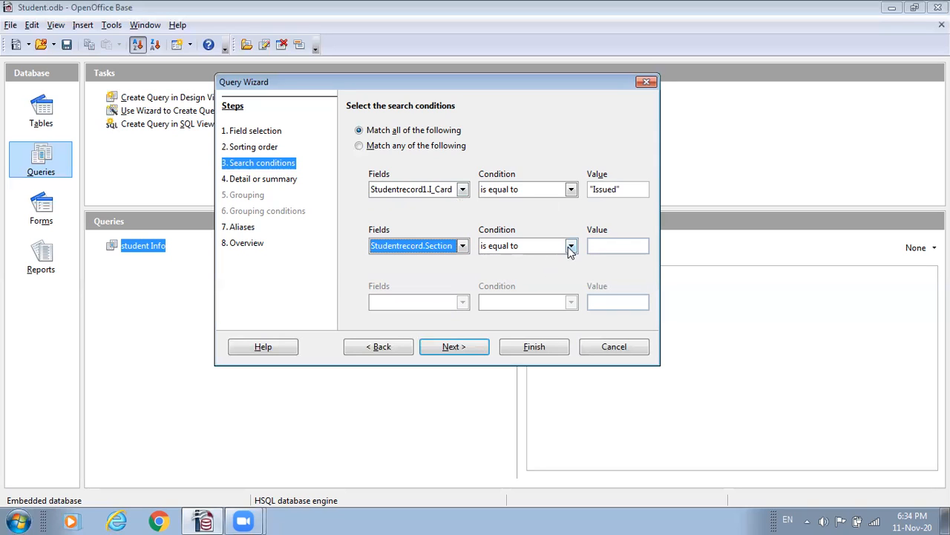
{"action": "left_click", "coordinate": [600, 248]}
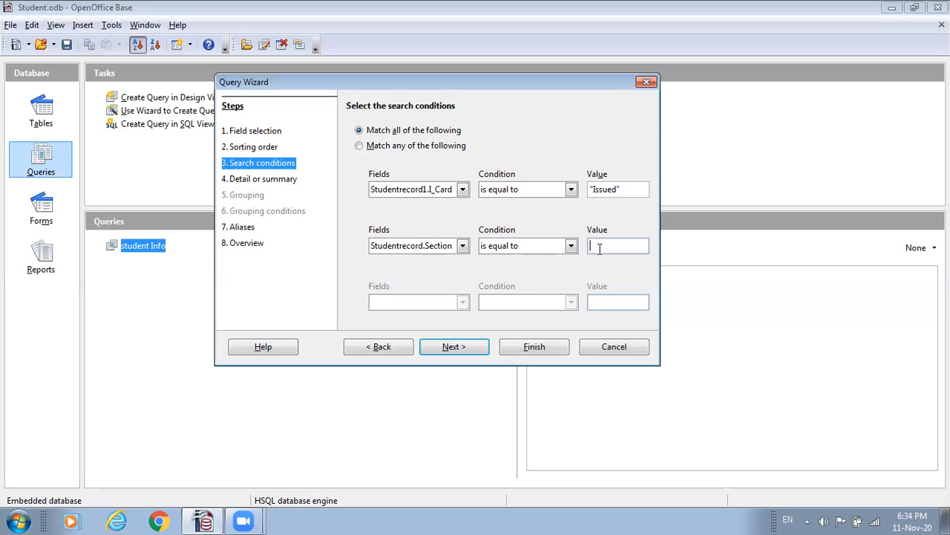
{"action": "type", "text": "\"D\""}
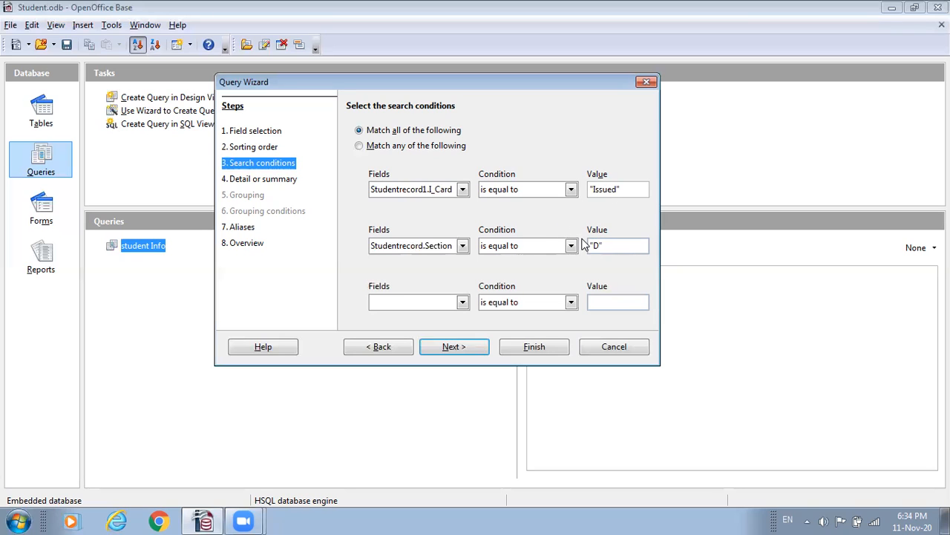
- Clear the value of the Studentrecord.Section search condition, keeping the selected field
{"action": "key", "text": "BackSpace"}
{"action": "key", "text": "BackSpace"}
{"action": "key", "text": "BackSpace"}
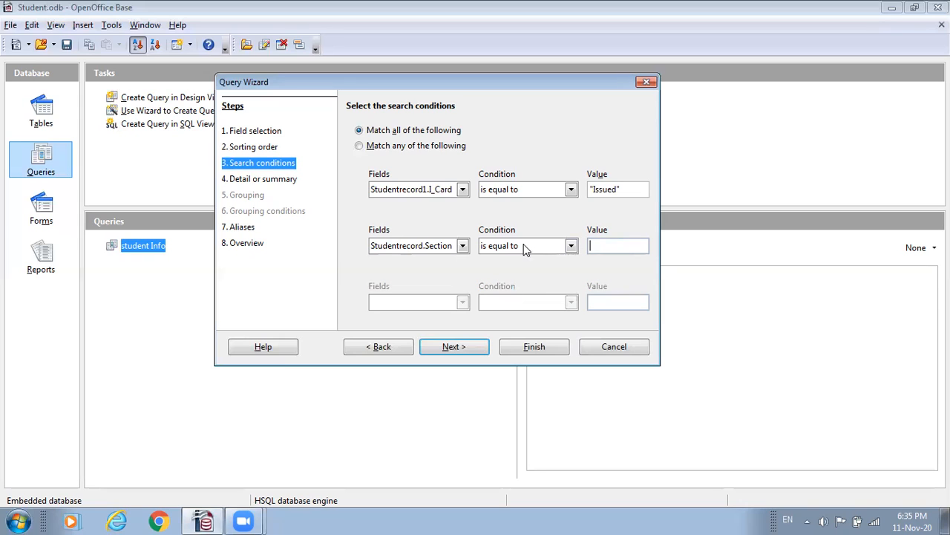
{"action": "left_click", "coordinate": [464, 246]}
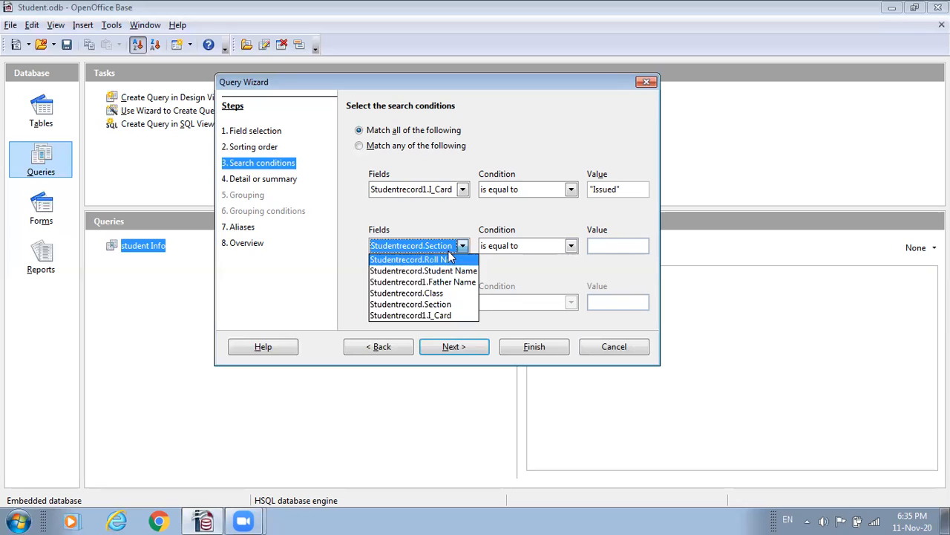
{"action": "left_click", "coordinate": [461, 235]}
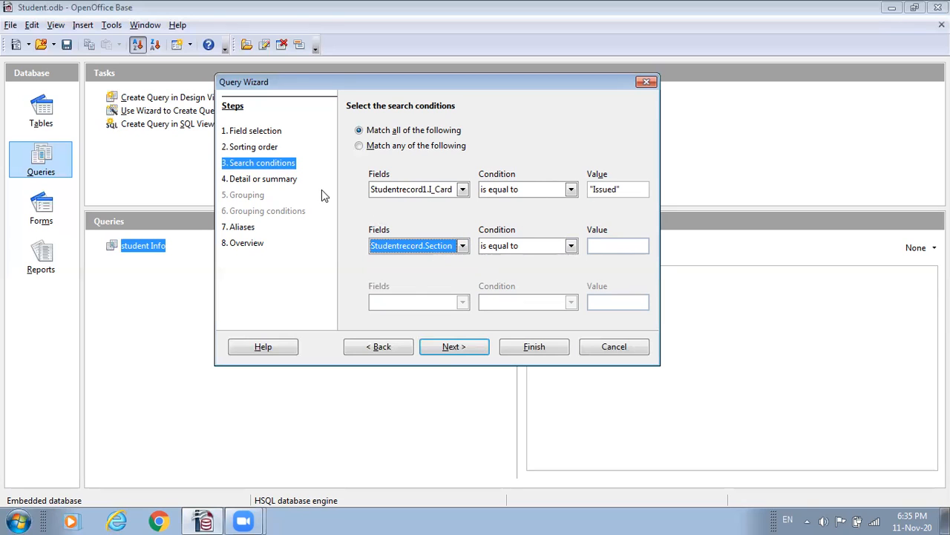
- Keep the detailed query type and set the alias of Studentrecord.Roll No to "Std_ Roll No"
{"action": "left_click", "coordinate": [452, 347]}
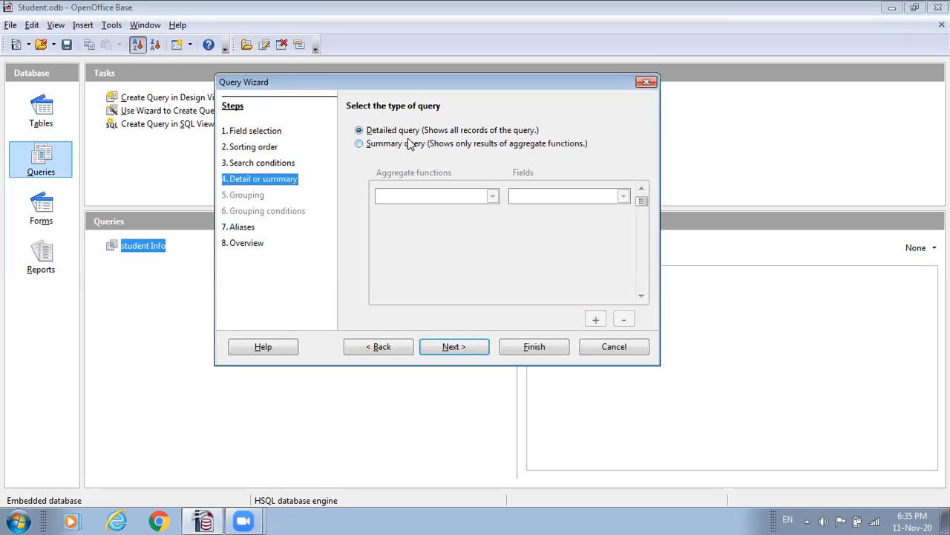
{"action": "left_click", "coordinate": [456, 346]}
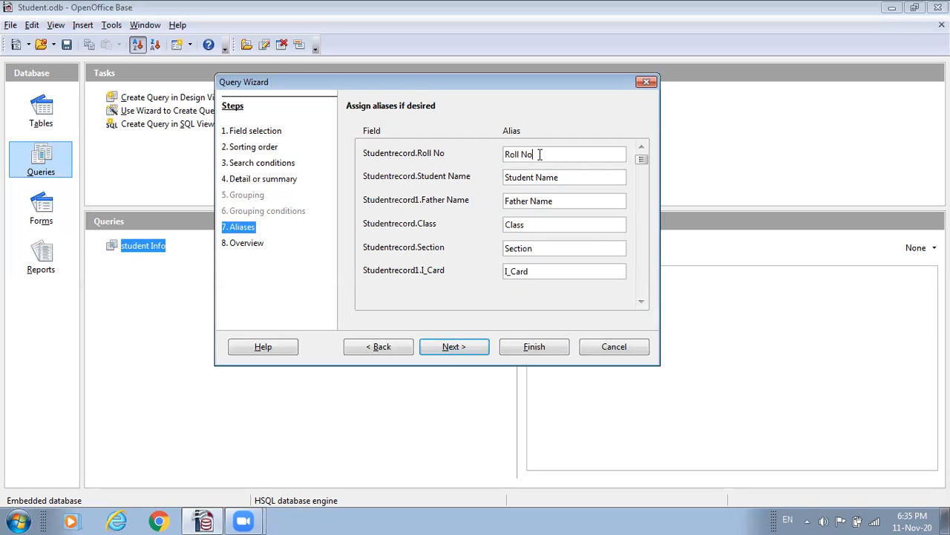
{"action": "key", "text": "Left"}
{"action": "key", "text": "Left"}
{"action": "key", "text": "Left"}
{"action": "key", "text": "Left"}
{"action": "key", "text": "Left"}
{"action": "key", "text": "Left"}
{"action": "type", "text": "sTUDENT"}
{"action": "key", "text": "BackSpace"}
{"action": "key", "text": "BackSpace"}
{"action": "key", "text": "BackSpace"}
{"action": "key", "text": "BackSpace"}
{"action": "key", "text": "BackSpace"}
{"action": "key", "text": "BackSpace"}
{"action": "key", "text": "BackSpace"}
{"action": "key", "text": "BackSpace"}
{"action": "type", "text": "Stu"}
{"action": "type", "text": "_"}
- Set the aliases of the Father Name, Class and Section fields to Std_Father Name, Std_Class and Std_Section
{"action": "left_click", "coordinate": [512, 203]}
{"action": "type", "text": "Std_"}
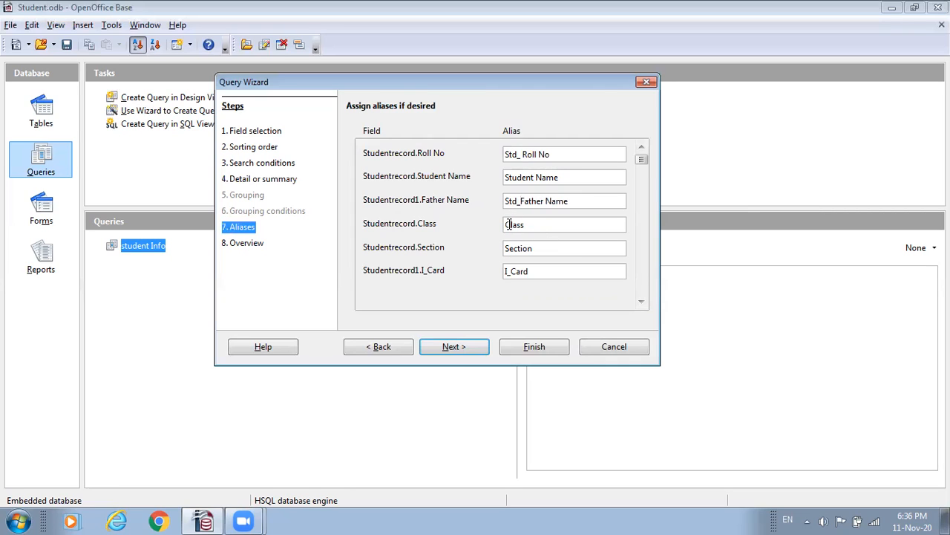
{"action": "left_click", "coordinate": [507, 224]}
{"action": "type", "text": "Std_"}
{"action": "left_click", "coordinate": [506, 250]}
{"action": "type", "text": "Std_"}
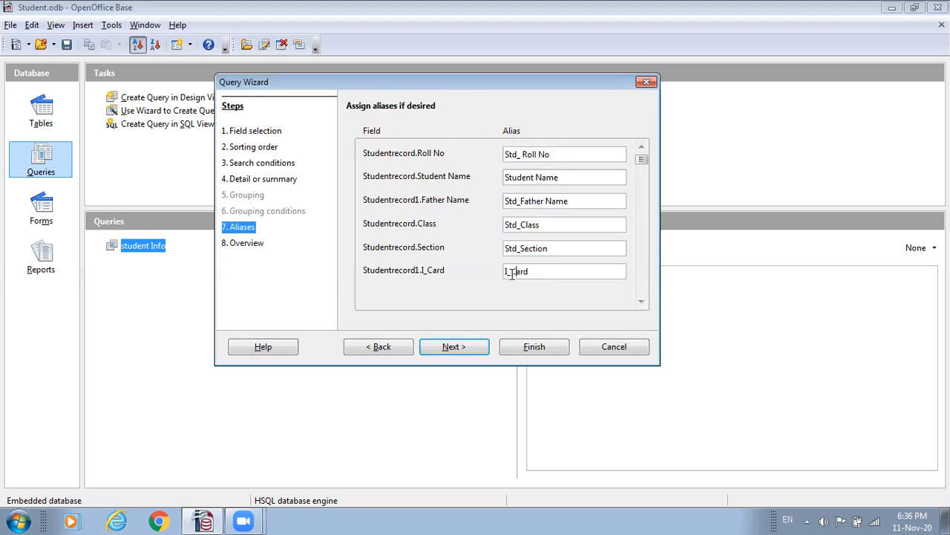
- Set the alias of Studentrecord1.I_Card to Std_I_Card_Status and proceed to the query overview
{"action": "type", "text": "Std_"}
{"action": "key", "text": "Right"}
{"action": "key", "text": "Right"}
{"action": "key", "text": "Right"}
{"action": "key", "text": "Right"}
{"action": "key", "text": "Right"}
{"action": "key", "text": "Right"}
{"action": "type", "text": "_Status"}
{"action": "left_click", "coordinate": [447, 348]}
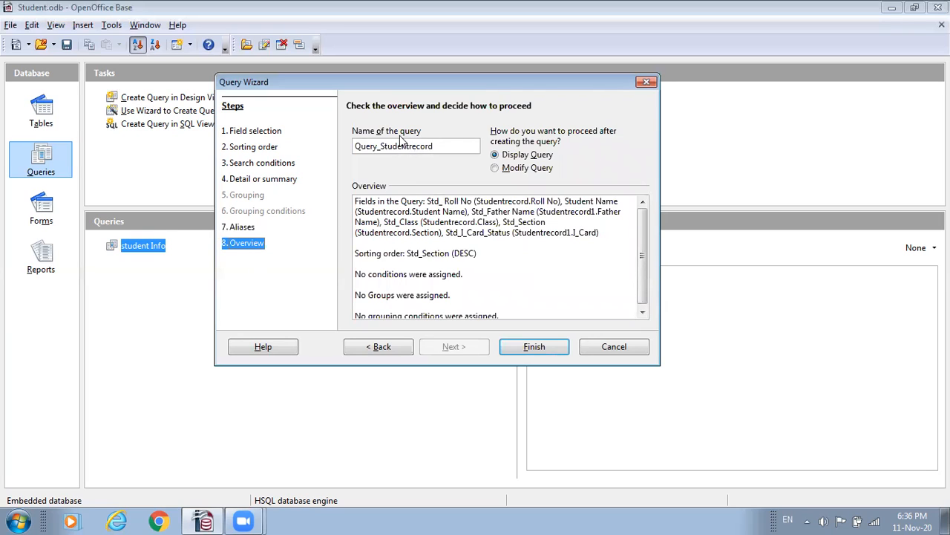
- Name the query Wizard_Query and choose to display the query after its creation
{"action": "left_click", "coordinate": [450, 147]}
{"action": "key", "text": "BackSpace"}
{"action": "key", "text": "BackSpace"}
{"action": "key", "text": "BackSpace"}
{"action": "key", "text": "BackSpace"}
{"action": "key", "text": "BackSpace"}
{"action": "key", "text": "BackSpace"}
{"action": "key", "text": "BackSpace"}
{"action": "key", "text": "BackSpace"}
{"action": "key", "text": "BackSpace"}
{"action": "key", "text": "BackSpace"}
{"action": "key", "text": "BackSpace"}
{"action": "key", "text": "BackSpace"}
{"action": "key", "text": "BackSpace"}
{"action": "key", "text": "BackSpace"}
{"action": "key", "text": "BackSpace"}
{"action": "key", "text": "BackSpace"}
{"action": "key", "text": "BackSpace"}
{"action": "key", "text": "BackSpace"}
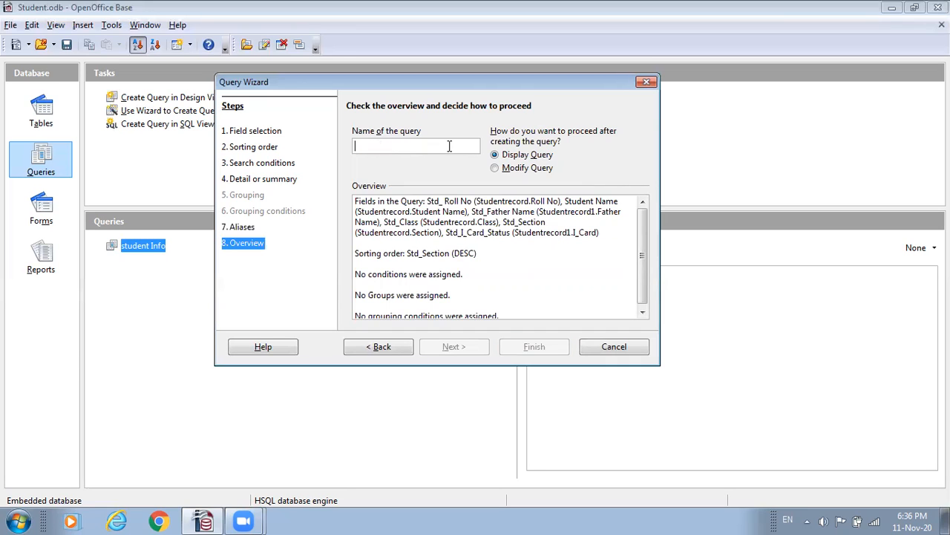
{"action": "type", "text": "Wiz"}
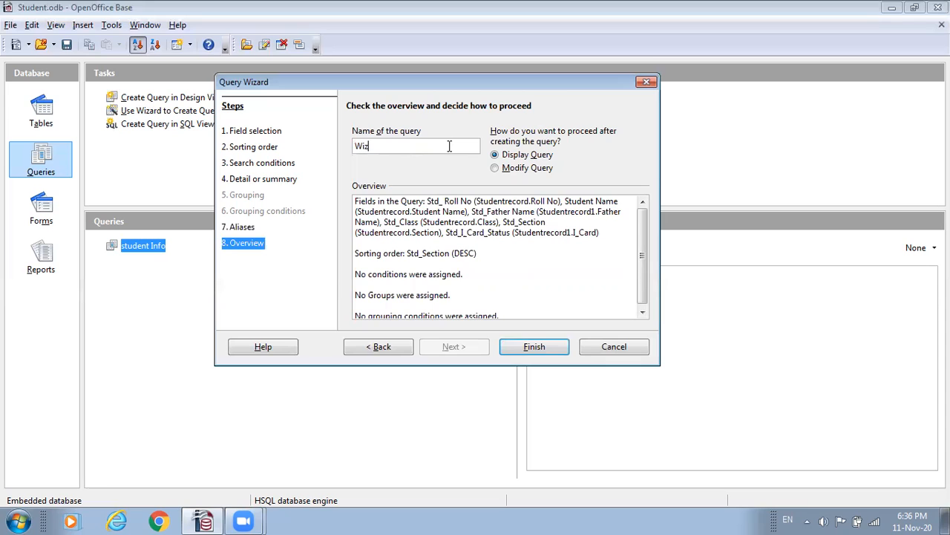
{"action": "type", "text": "ard "}
{"action": "type", "text": "_"}
{"action": "type", "text": "Ques"}
{"action": "type", "text": "y"}
{"action": "left_click", "coordinate": [495, 169]}
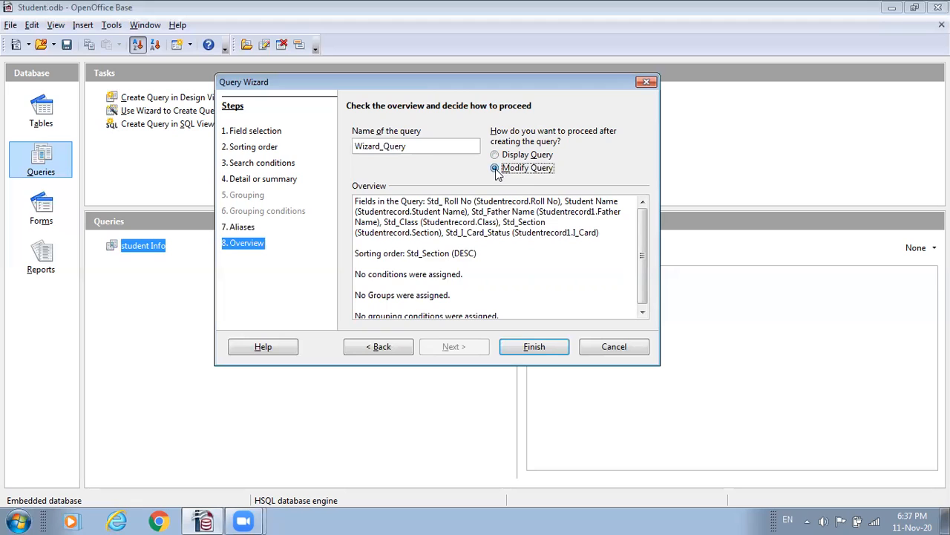
{"action": "left_click", "coordinate": [496, 154]}
- Review the overview text for the query's field aliases with their source fields, sorting order, conditions and grouping
{"action": "left_click_drag", "start_coordinate": [645, 262], "coordinate": [645, 281]}
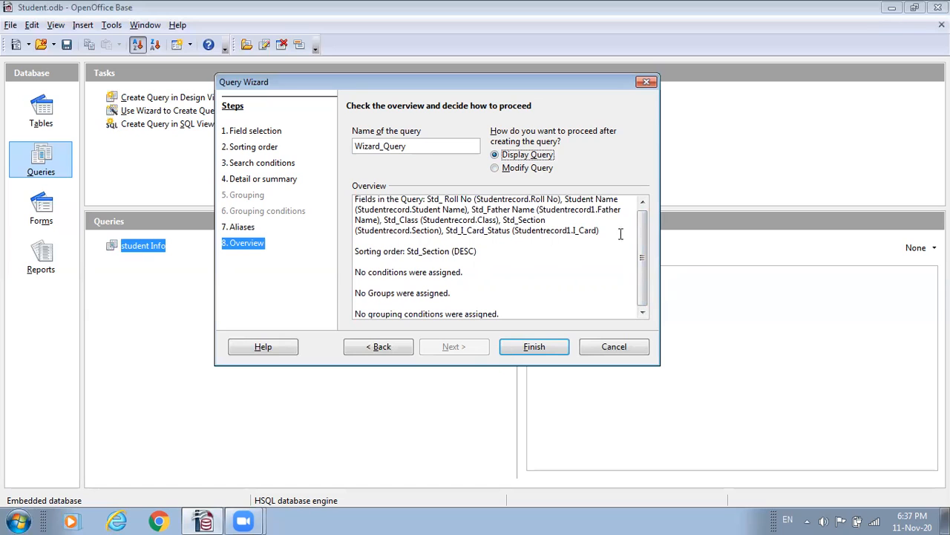
{"action": "left_click", "coordinate": [643, 204]}
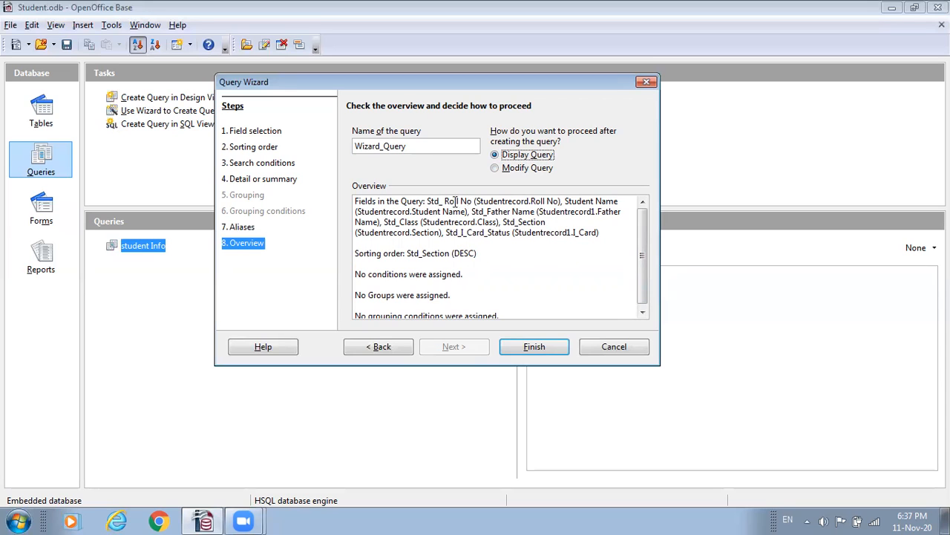
{"action": "left_click_drag", "start_coordinate": [470, 203], "coordinate": [428, 202]}
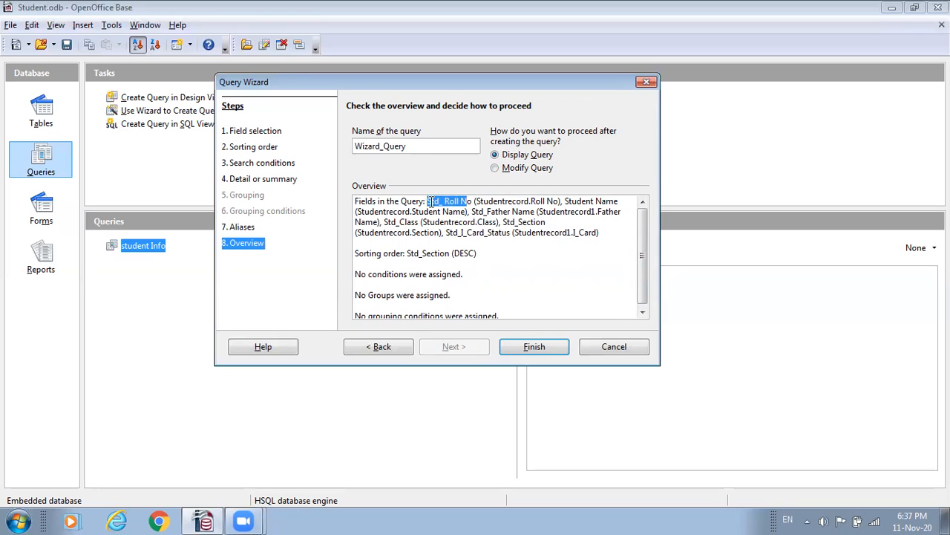
{"action": "left_click", "coordinate": [475, 201]}
{"action": "left_click_drag", "start_coordinate": [475, 201], "coordinate": [558, 201]}
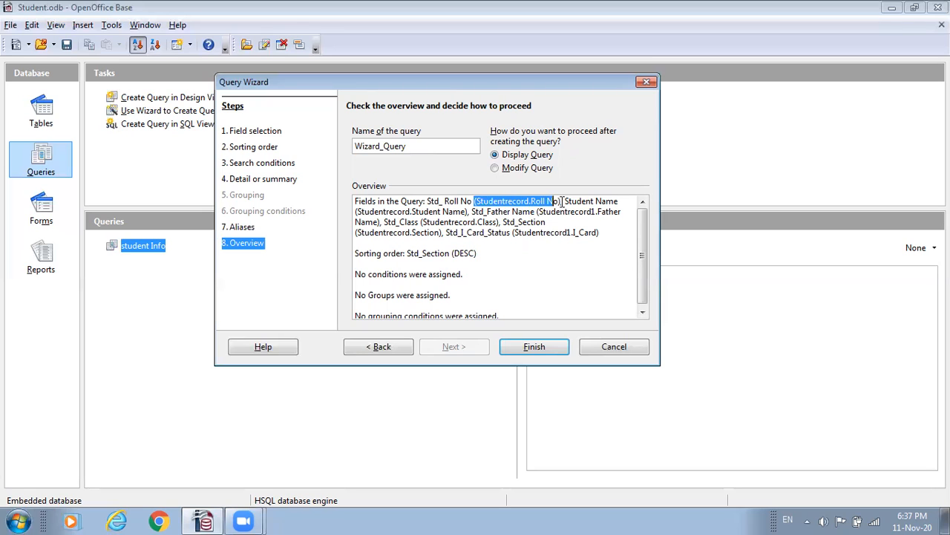
{"action": "left_click_drag", "start_coordinate": [562, 201], "coordinate": [620, 201]}
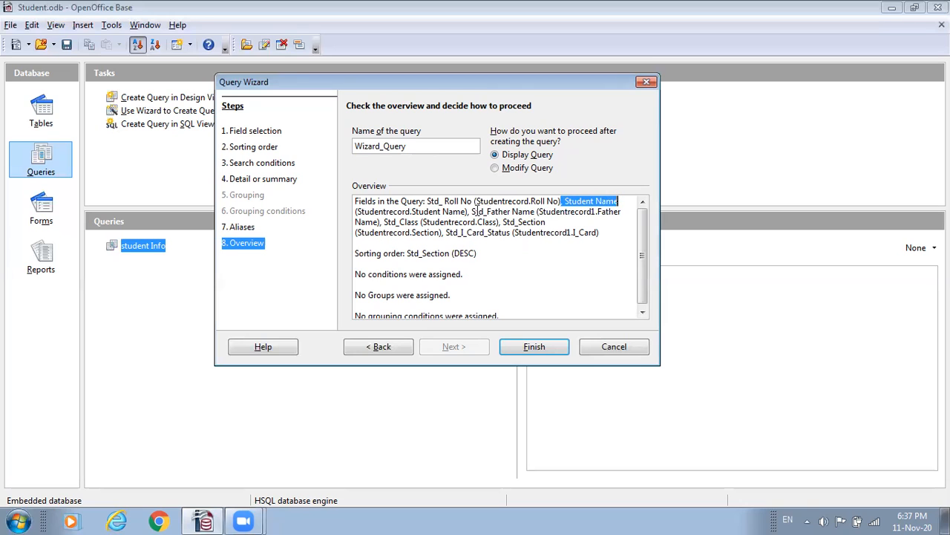
{"action": "left_click_drag", "start_coordinate": [357, 212], "coordinate": [466, 213]}
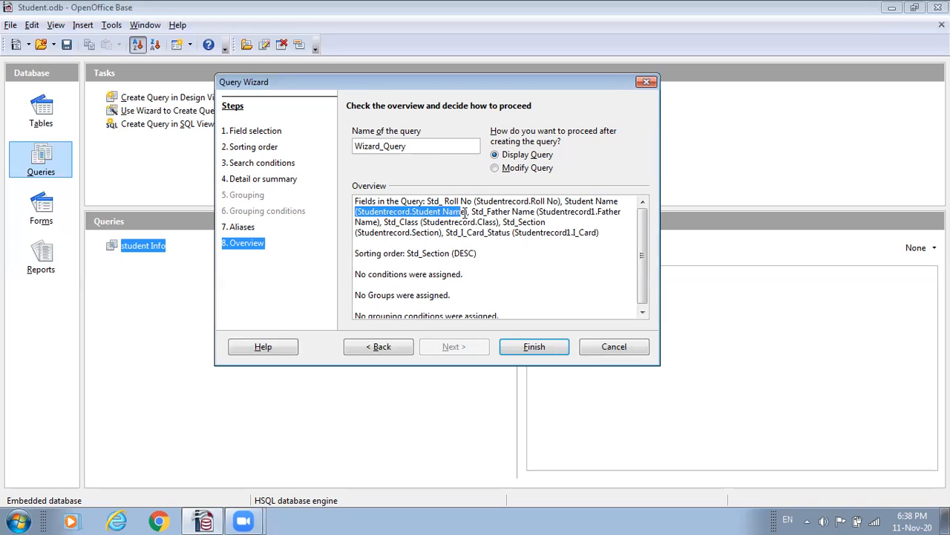
{"action": "left_click", "coordinate": [471, 211]}
{"action": "left_click_drag", "start_coordinate": [469, 211], "coordinate": [534, 212]}
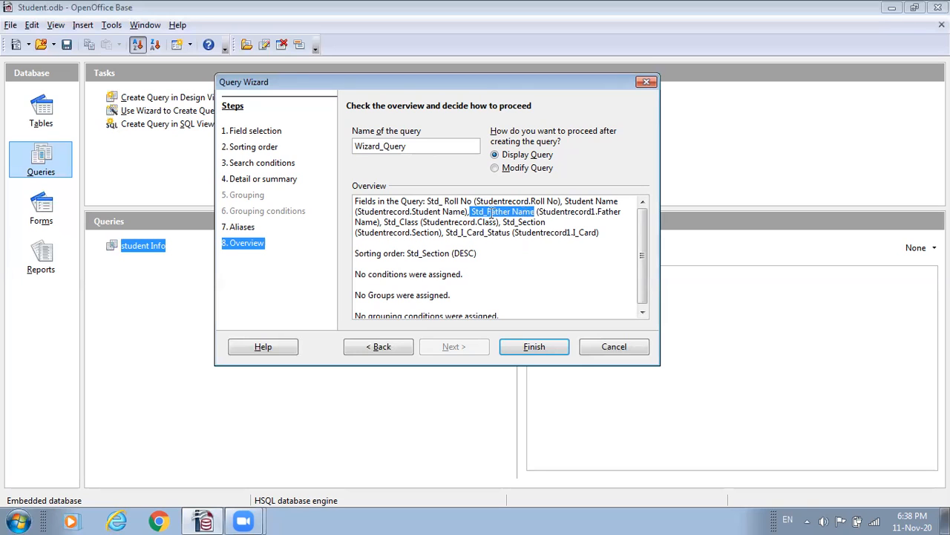
{"action": "left_click", "coordinate": [537, 212]}
{"action": "left_click_drag", "start_coordinate": [537, 212], "coordinate": [380, 222]}
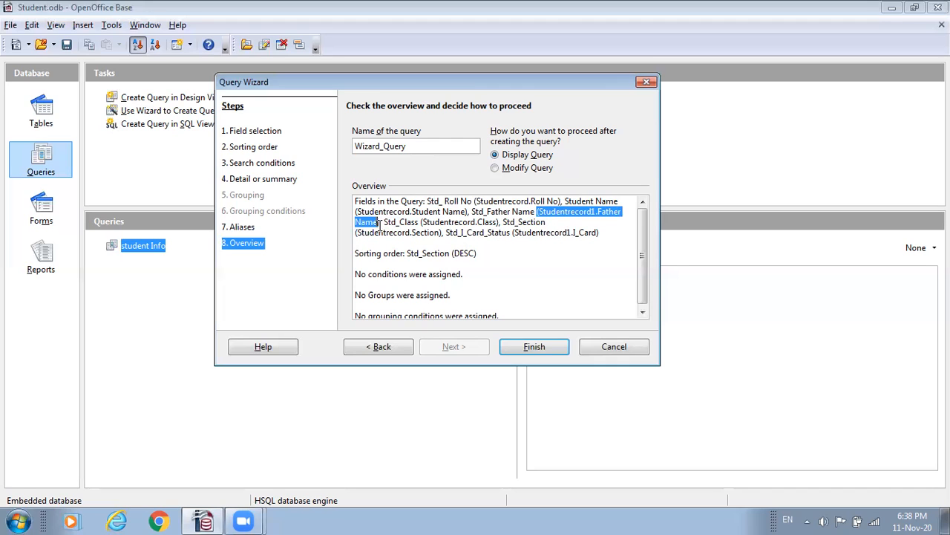
{"action": "left_click_drag", "start_coordinate": [382, 222], "coordinate": [548, 222]}
{"action": "left_click_drag", "start_coordinate": [358, 232], "coordinate": [599, 232]}
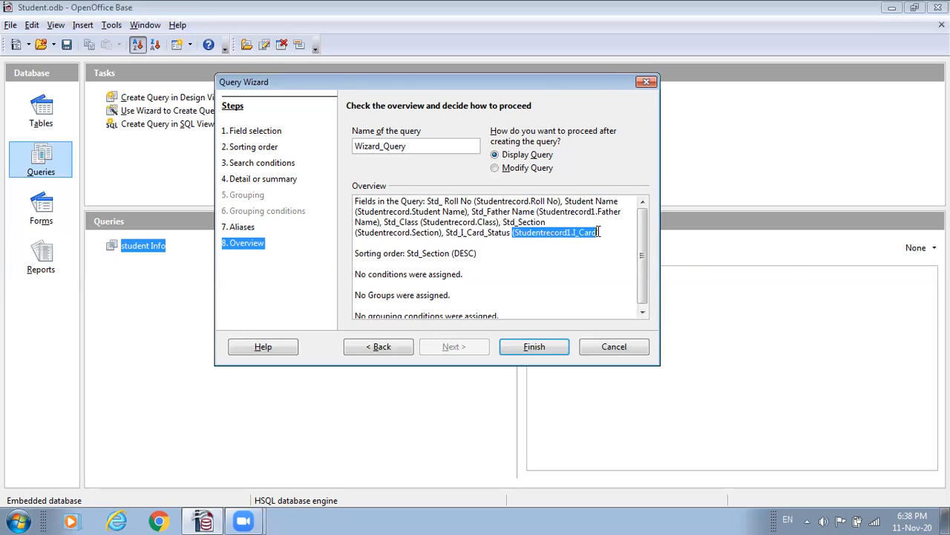
{"action": "left_click", "coordinate": [506, 271]}
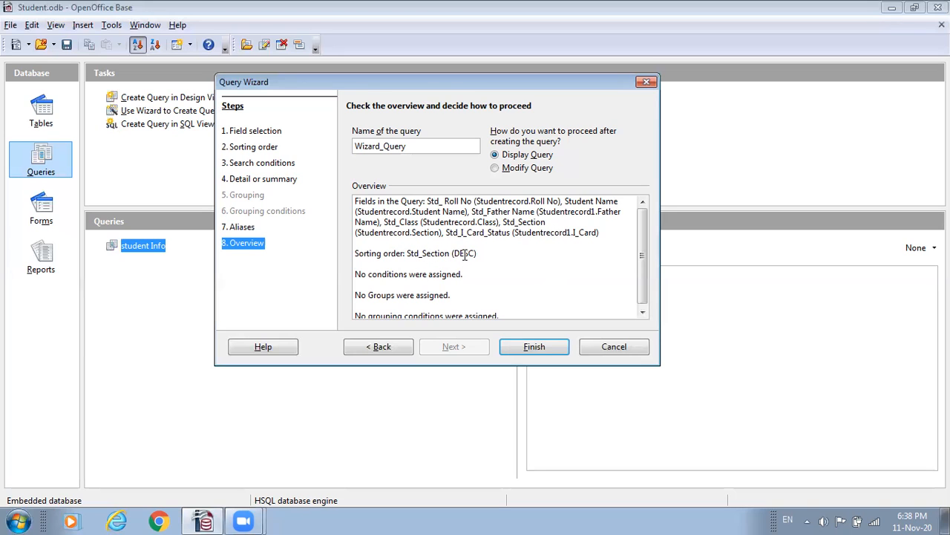
{"action": "left_click", "coordinate": [642, 313]}
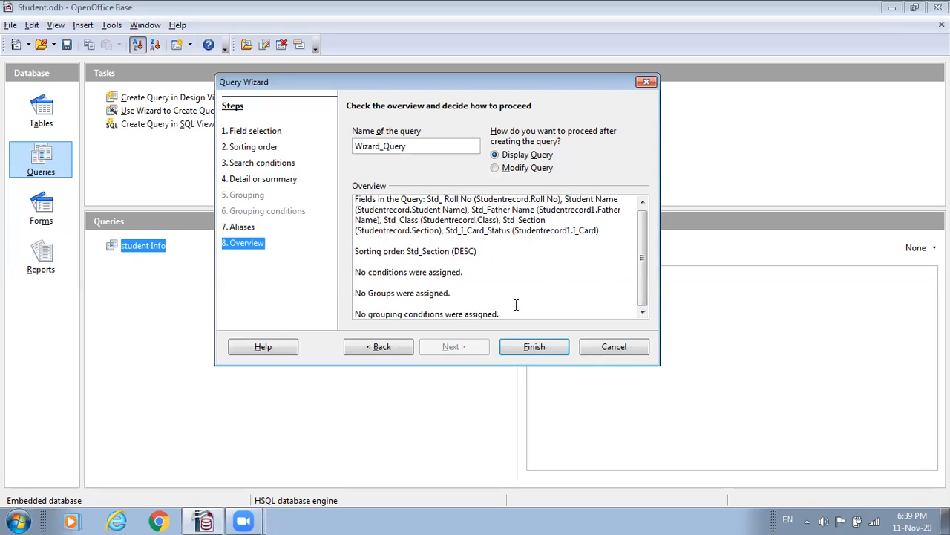
- Try to finish creating the Wizard_Query query
{"action": "left_click", "coordinate": [545, 346]}
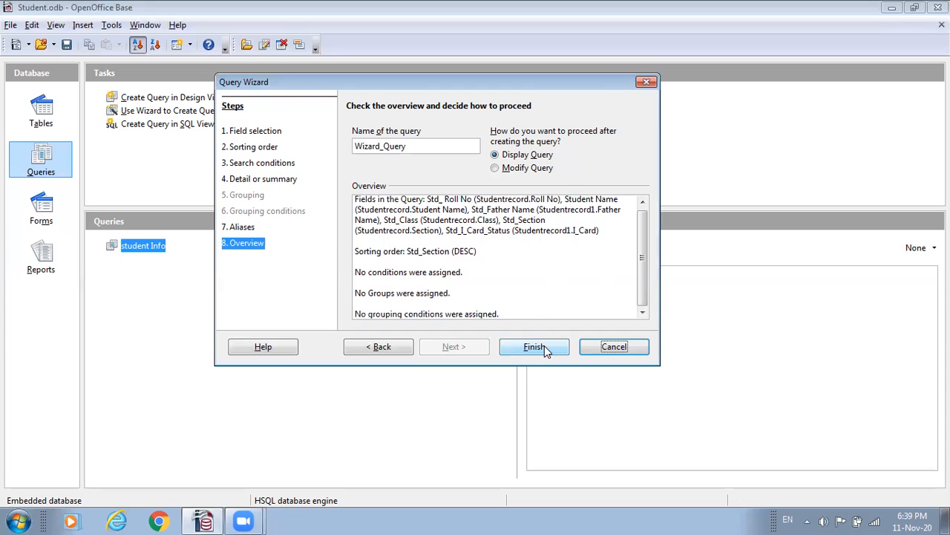
{"action": "left_click", "coordinate": [537, 348]}
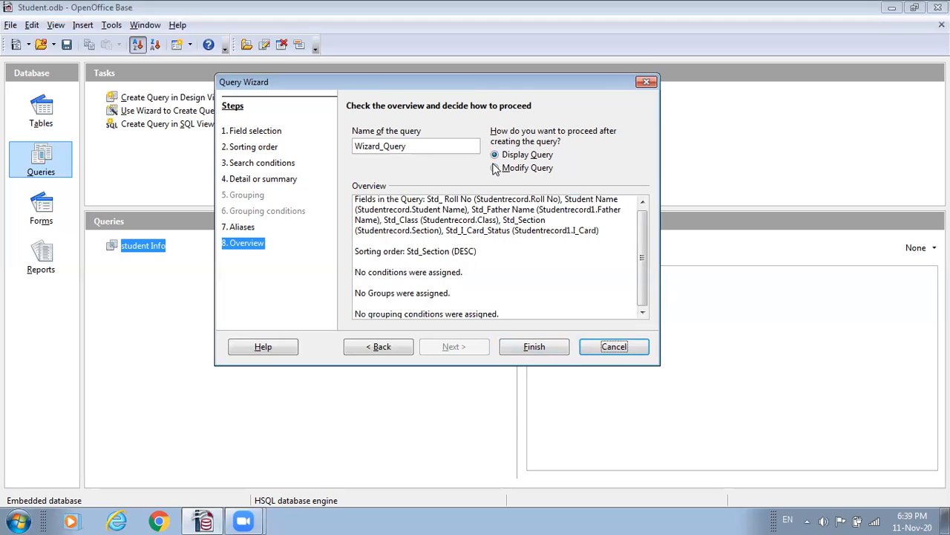
- Rename the query to Stdrecord and try to finish creating it with the Display Query option
{"action": "left_click", "coordinate": [410, 148]}
{"action": "key", "text": "BackSpace"}
{"action": "key", "text": "BackSpace"}
{"action": "key", "text": "BackSpace"}
{"action": "key", "text": "BackSpace"}
{"action": "key", "text": "BackSpace"}
{"action": "key", "text": "BackSpace"}
{"action": "key", "text": "BackSpace"}
{"action": "key", "text": "BackSpace"}
{"action": "key", "text": "BackSpace"}
{"action": "key", "text": "BackSpace"}
{"action": "key", "text": "BackSpace"}
{"action": "key", "text": "BackSpace"}
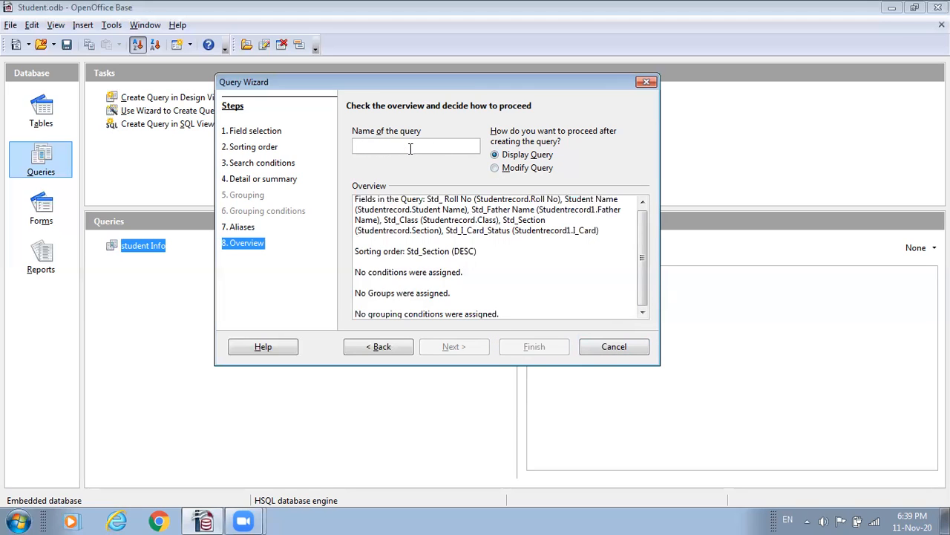
{"action": "type", "text": "Std"}
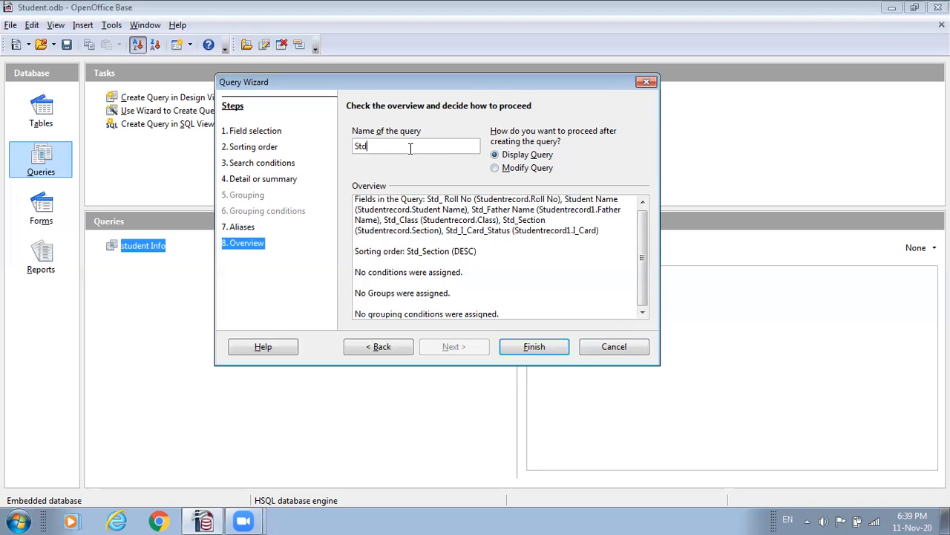
{"action": "type", "text": "record"}
{"action": "left_click", "coordinate": [535, 348]}
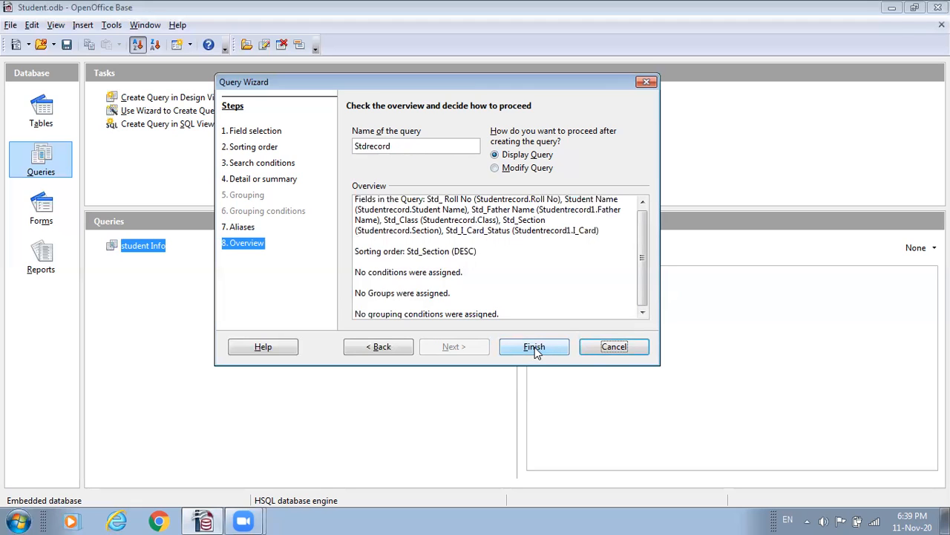
{"action": "left_click", "coordinate": [536, 351]}
- Try to finish creating the query with the Modify Query option, and return to the alias settings
{"action": "left_click", "coordinate": [496, 169]}
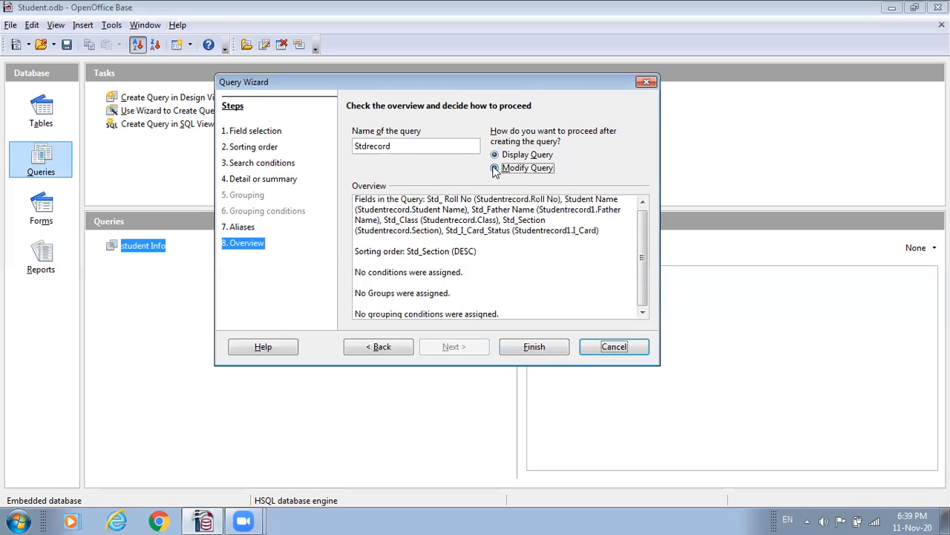
{"action": "left_click", "coordinate": [530, 350]}
{"action": "left_click", "coordinate": [367, 346]}
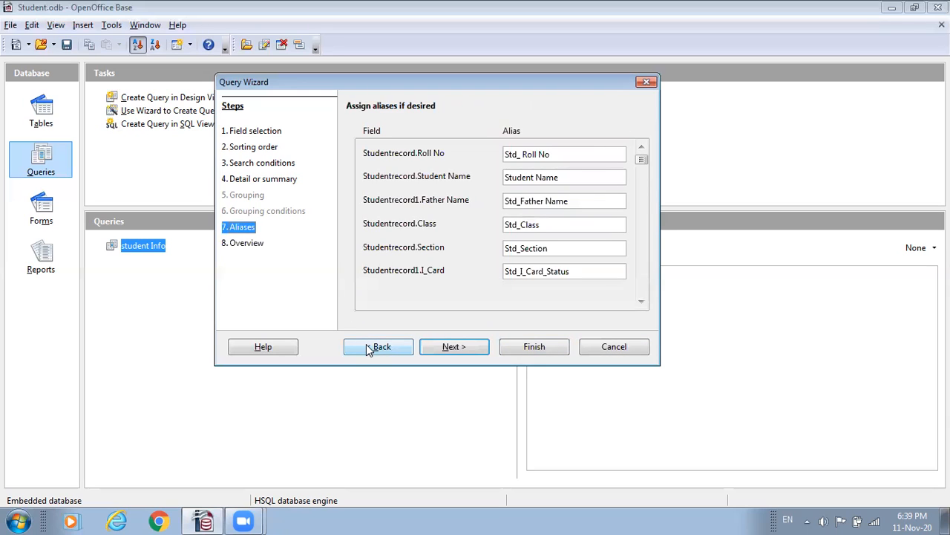
- Return to the search conditions and require the Studentrecord1.I_Card field to be equal to Issued
{"action": "left_click", "coordinate": [368, 347]}
{"action": "left_click", "coordinate": [366, 347]}
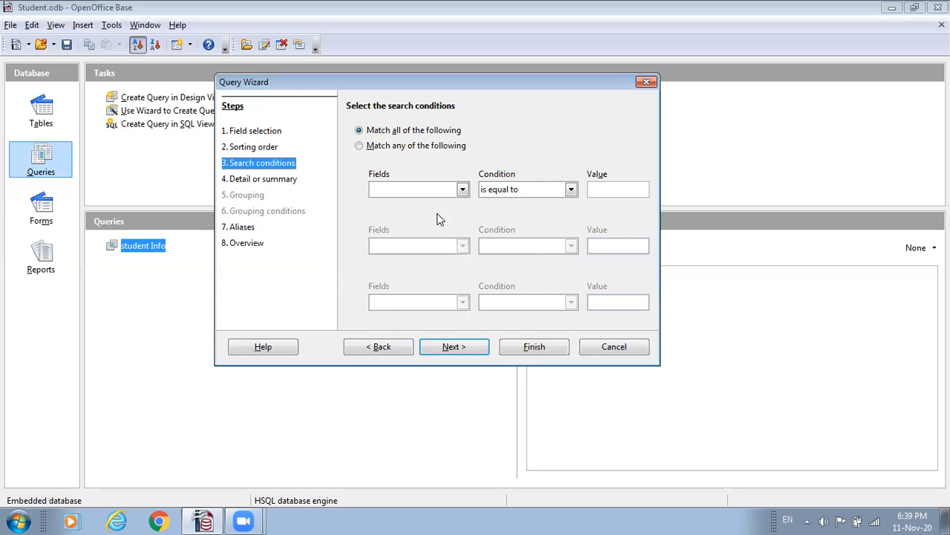
{"action": "left_click", "coordinate": [463, 189]}
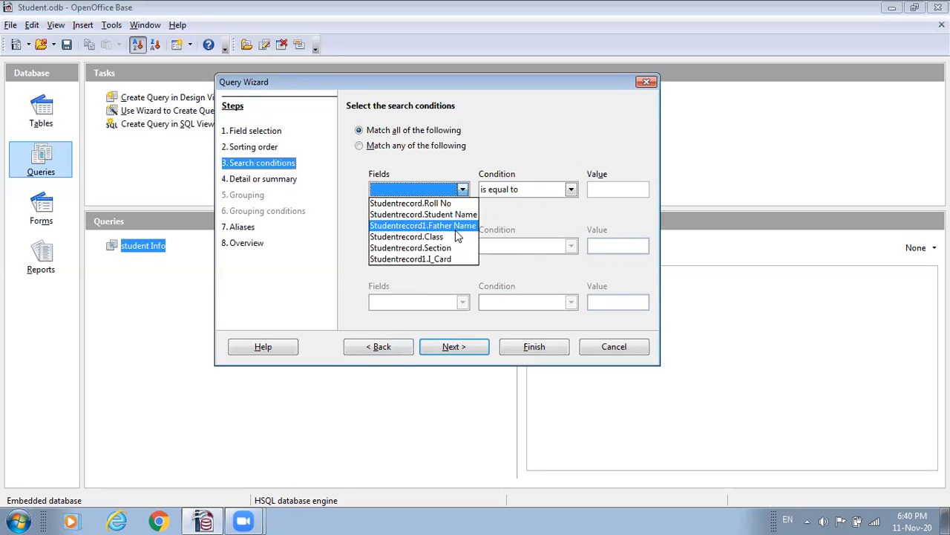
{"action": "left_click", "coordinate": [452, 259]}
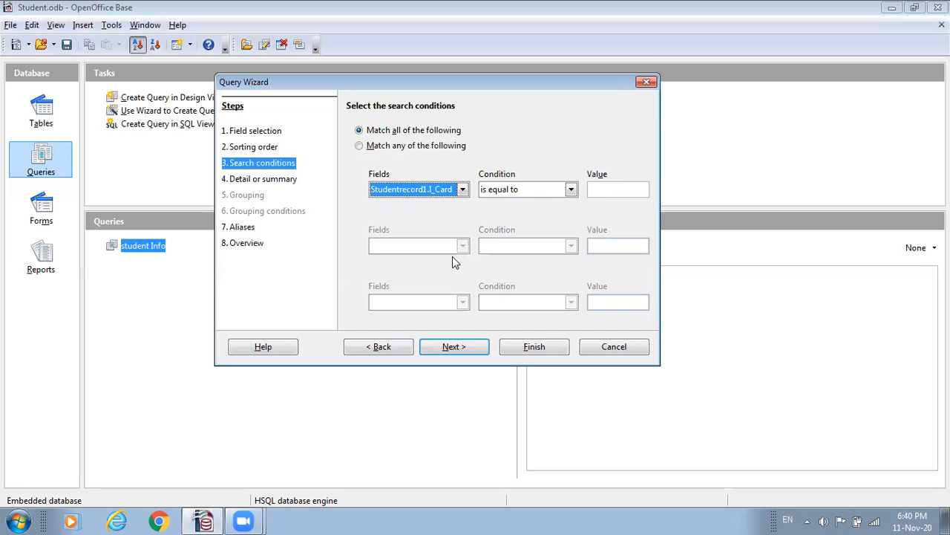
{"action": "left_click", "coordinate": [607, 191]}
{"action": "type", "text": "'"}
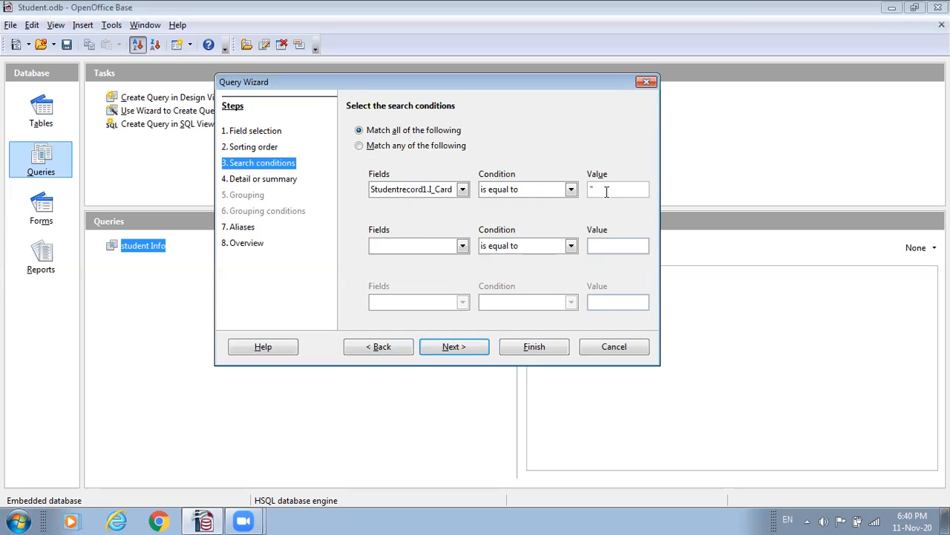
{"action": "type", "text": "Issued"}
- Proceed to the overview and try to finish creating the Stdrecord query with the Display Query option
{"action": "left_click", "coordinate": [454, 347]}
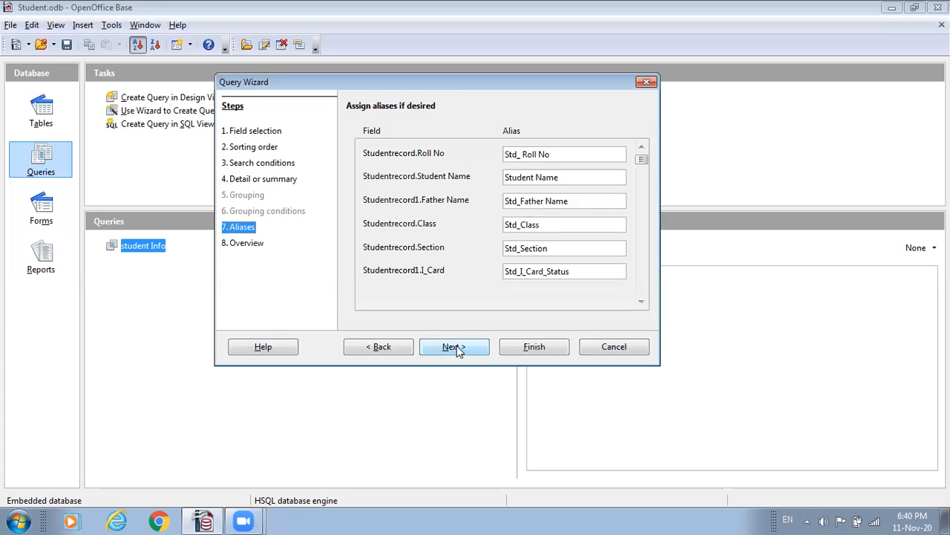
{"action": "left_click", "coordinate": [454, 347]}
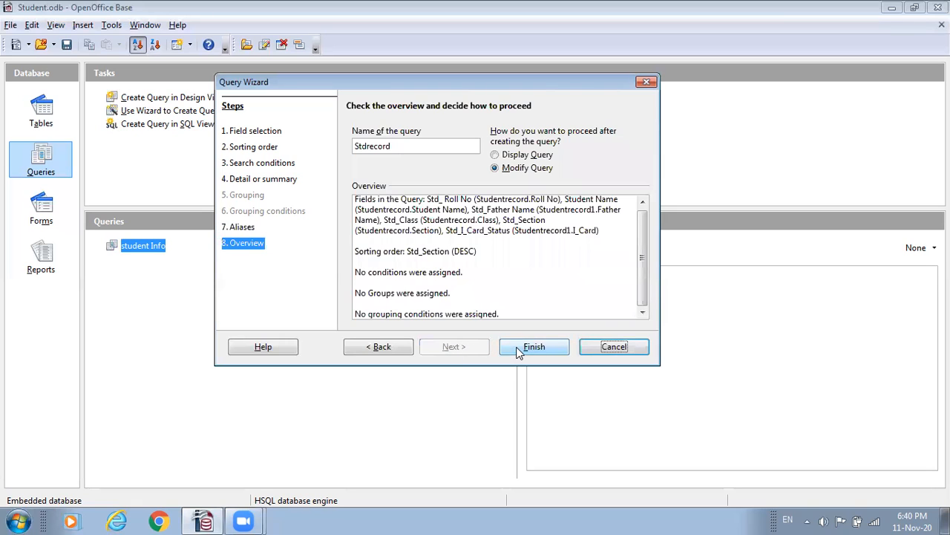
{"action": "left_click", "coordinate": [495, 154]}
{"action": "left_click", "coordinate": [536, 347]}
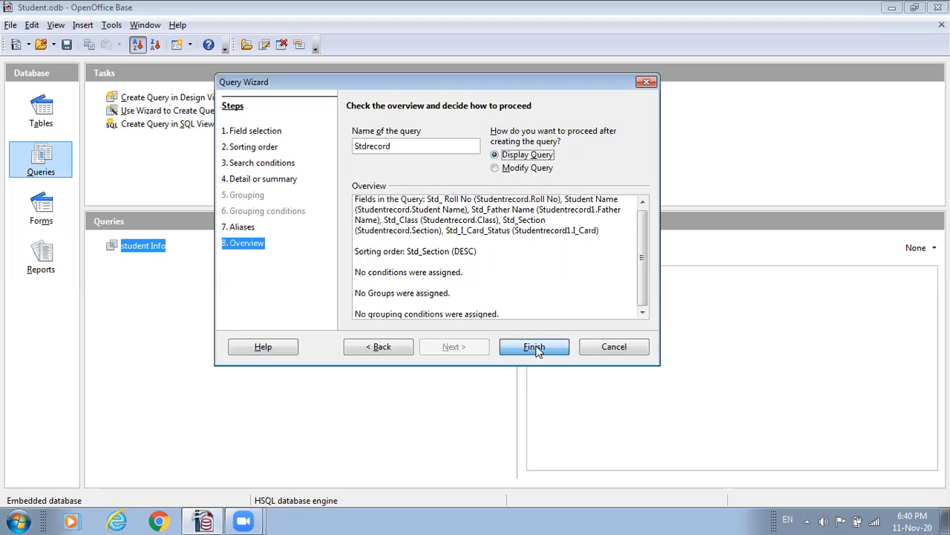
{"action": "left_click", "coordinate": [536, 348]}
{"action": "left_click", "coordinate": [536, 348]}
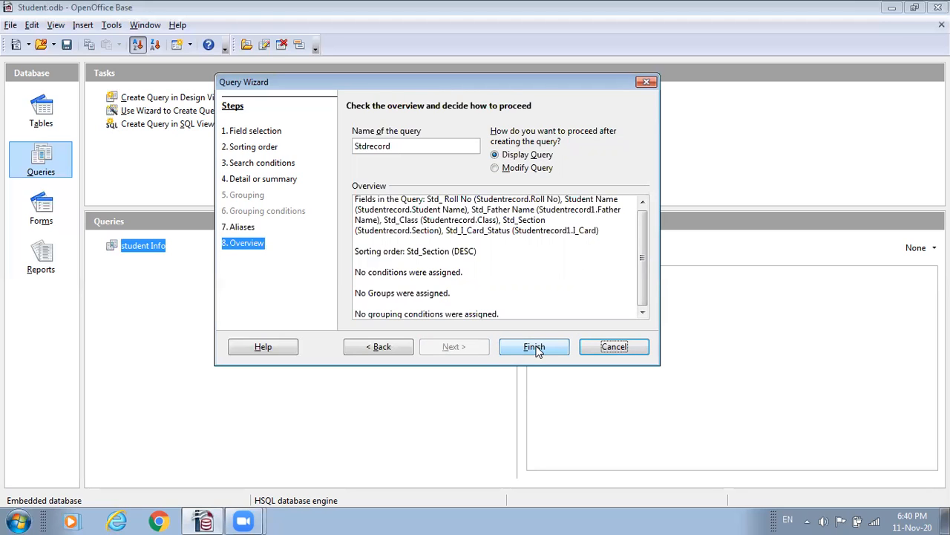
{"action": "left_click", "coordinate": [536, 348]}
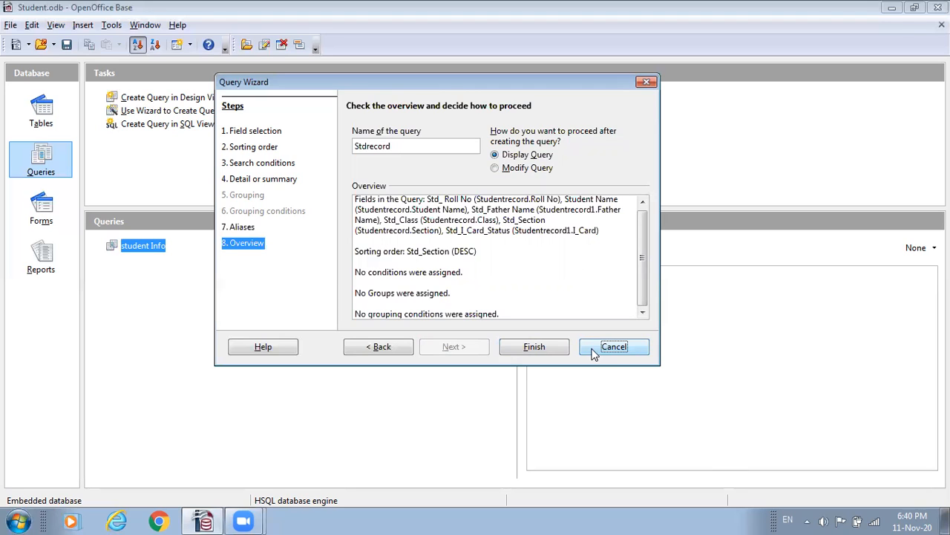
{"action": "left_click", "coordinate": [553, 351]}
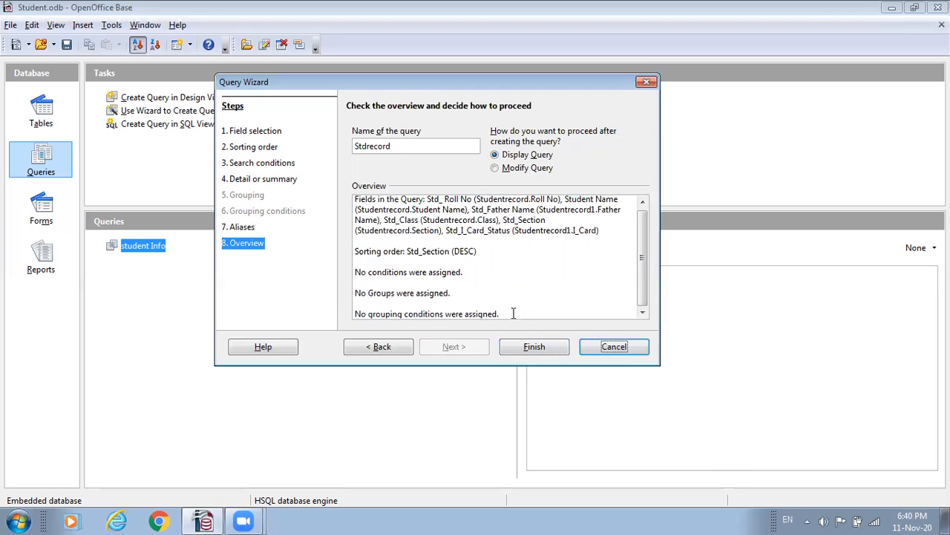
{"action": "left_click", "coordinate": [532, 353]}
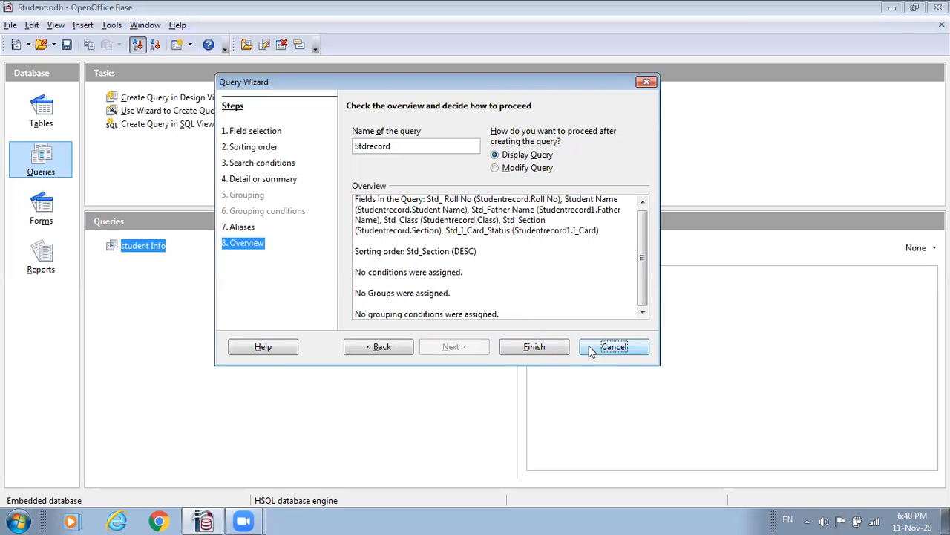
- Change the query name to Query_Stdrecord and cancel the Query Wizard
{"action": "left_click", "coordinate": [395, 145]}
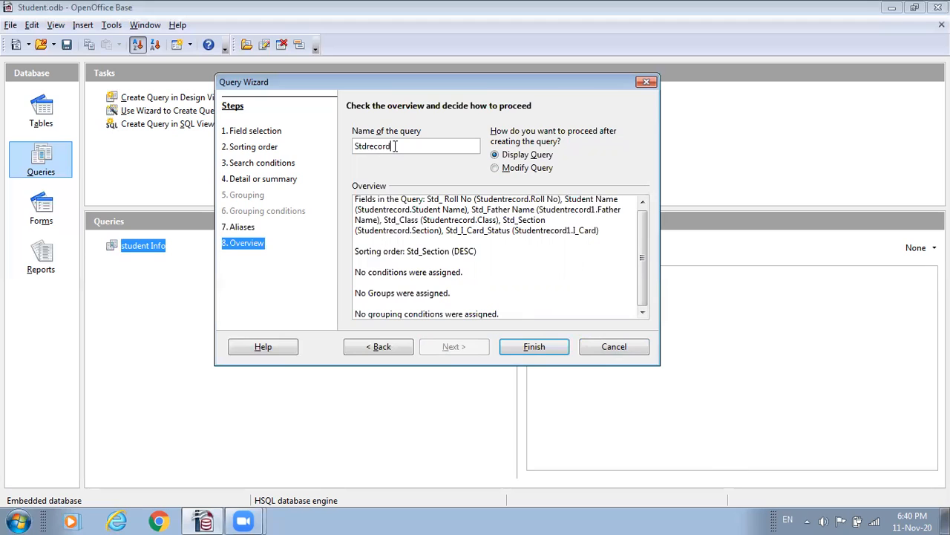
{"action": "key", "text": "Home"}
{"action": "type", "text": "Query_"}
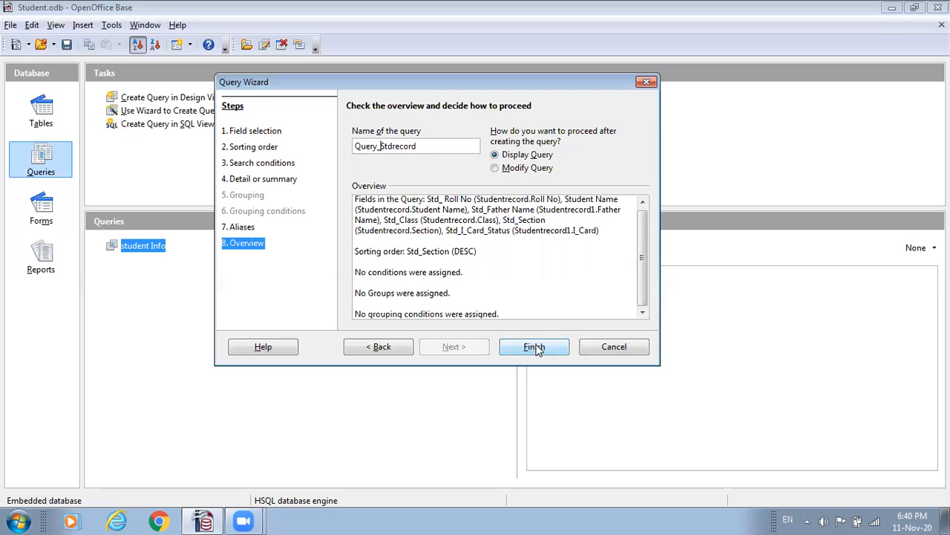
{"action": "left_click", "coordinate": [597, 355]}
{"action": "left_click", "coordinate": [597, 355]}
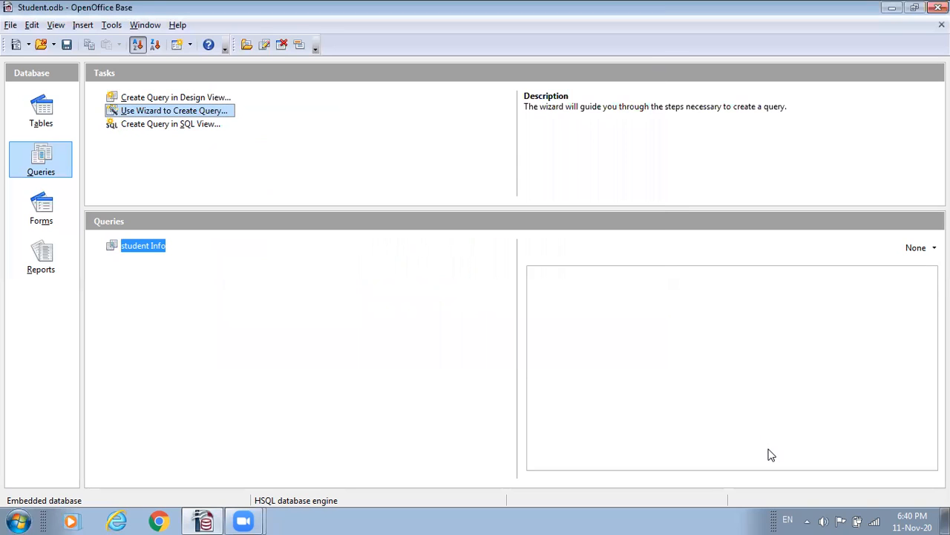